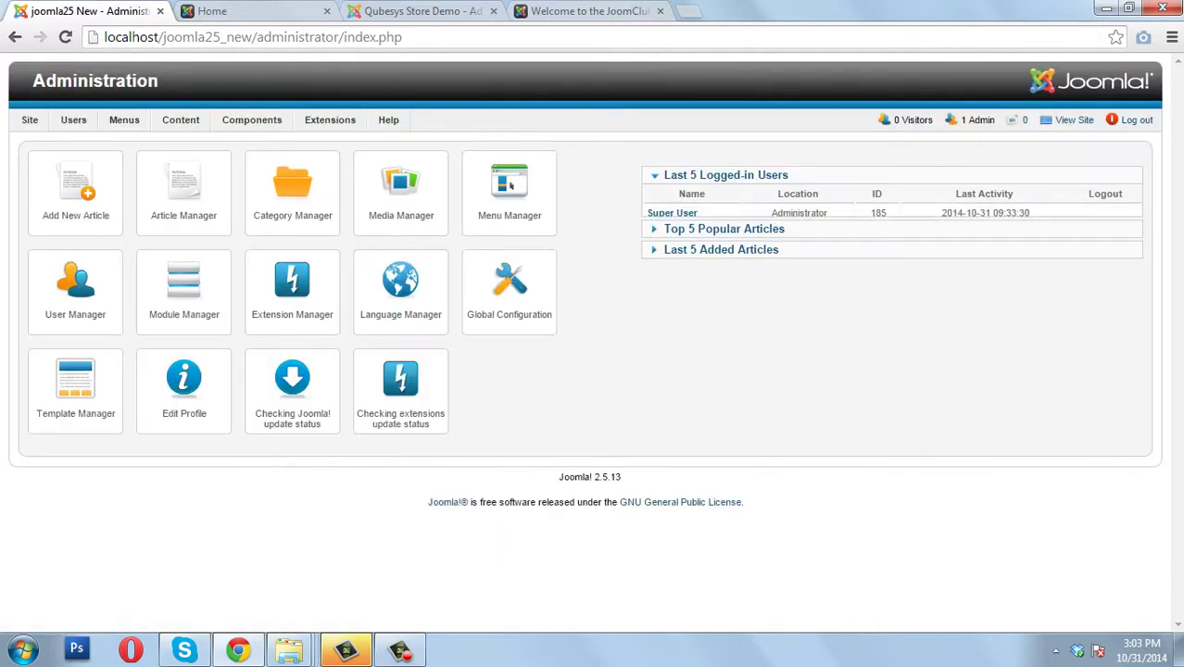
Install the Magic Content Rotator Slideshow module package from the Magic_Content_Rotator_Slideshow_UNZIP folder inside the desktop's modules folder using the Extension Manager.
mouse_move(329, 120)
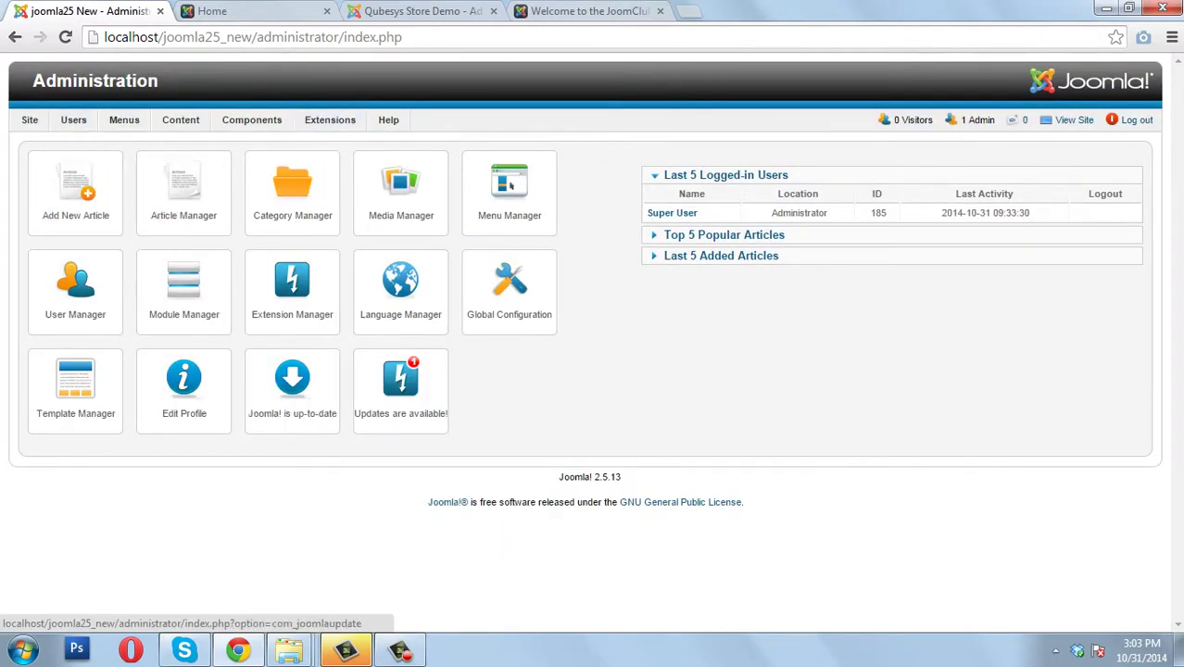
left_click(358, 143)
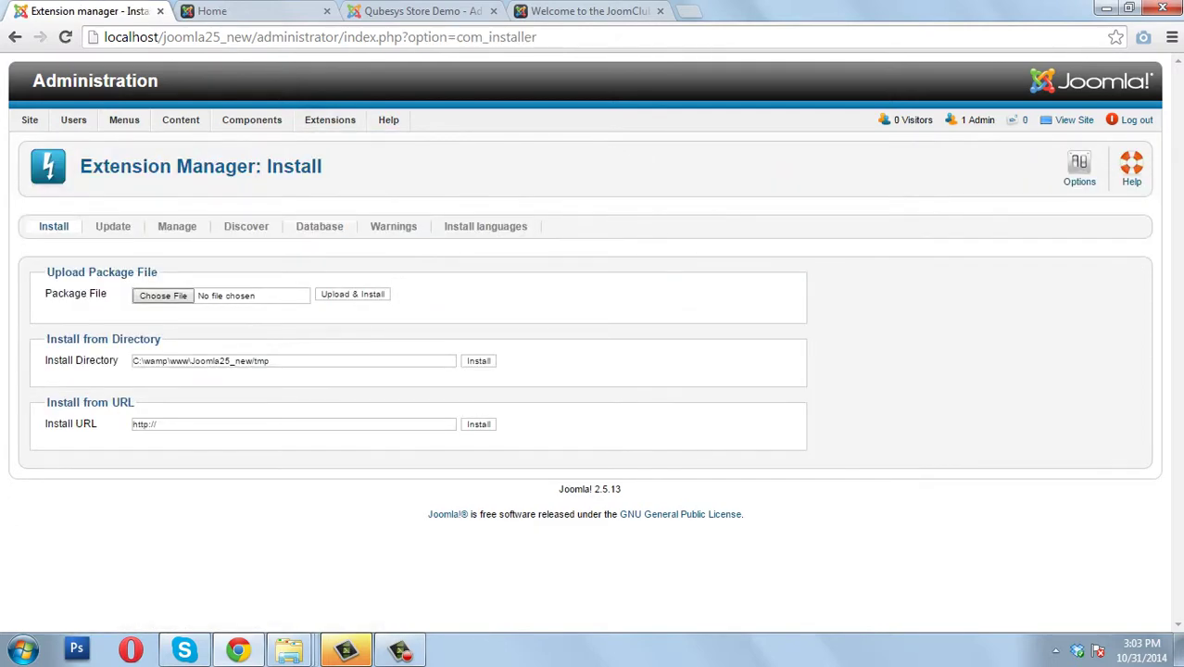
left_click(163, 296)
left_click(409, 188)
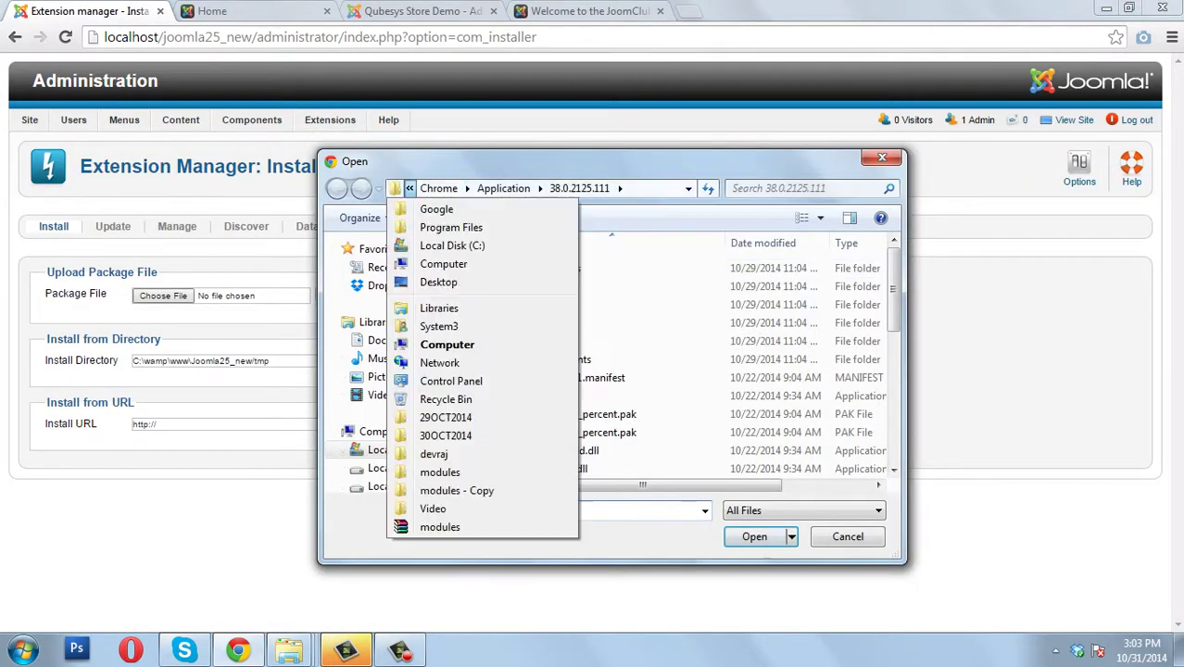
left_click(438, 282)
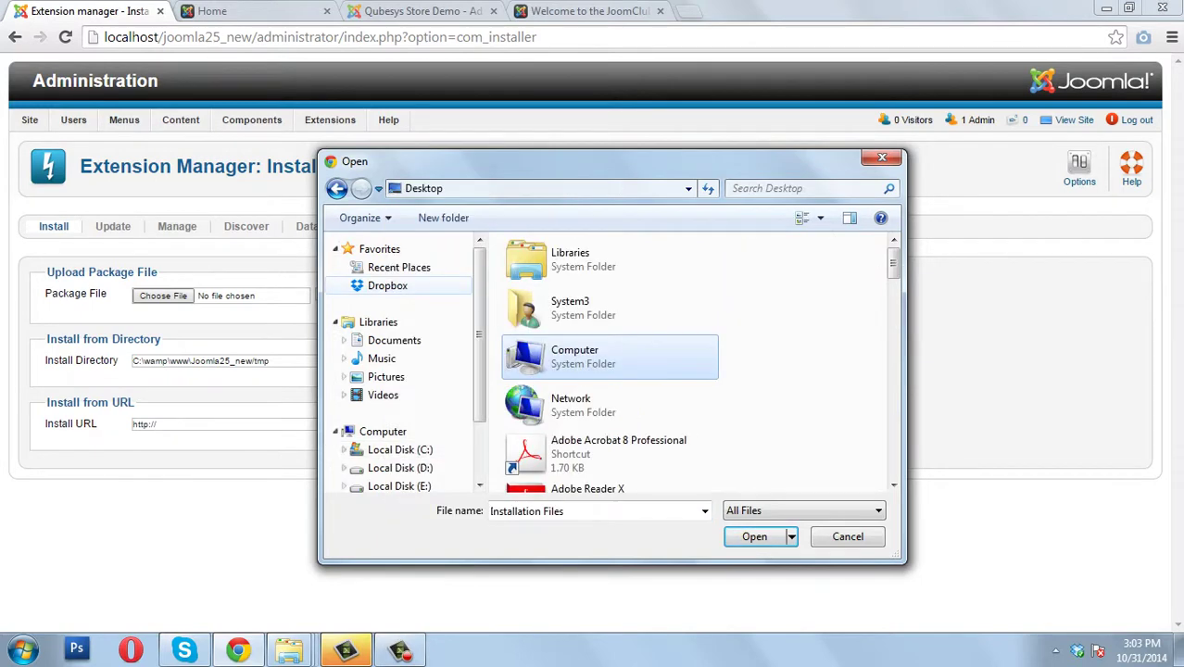
scroll(704, 260, "down", 10)
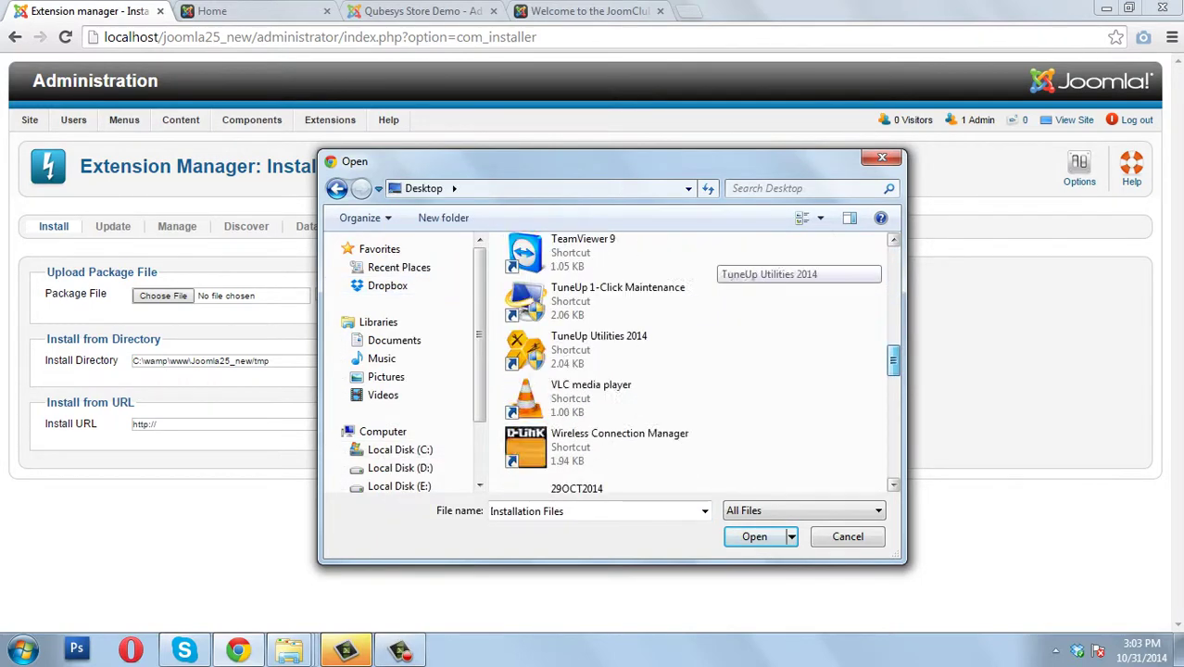
double_click(565, 431)
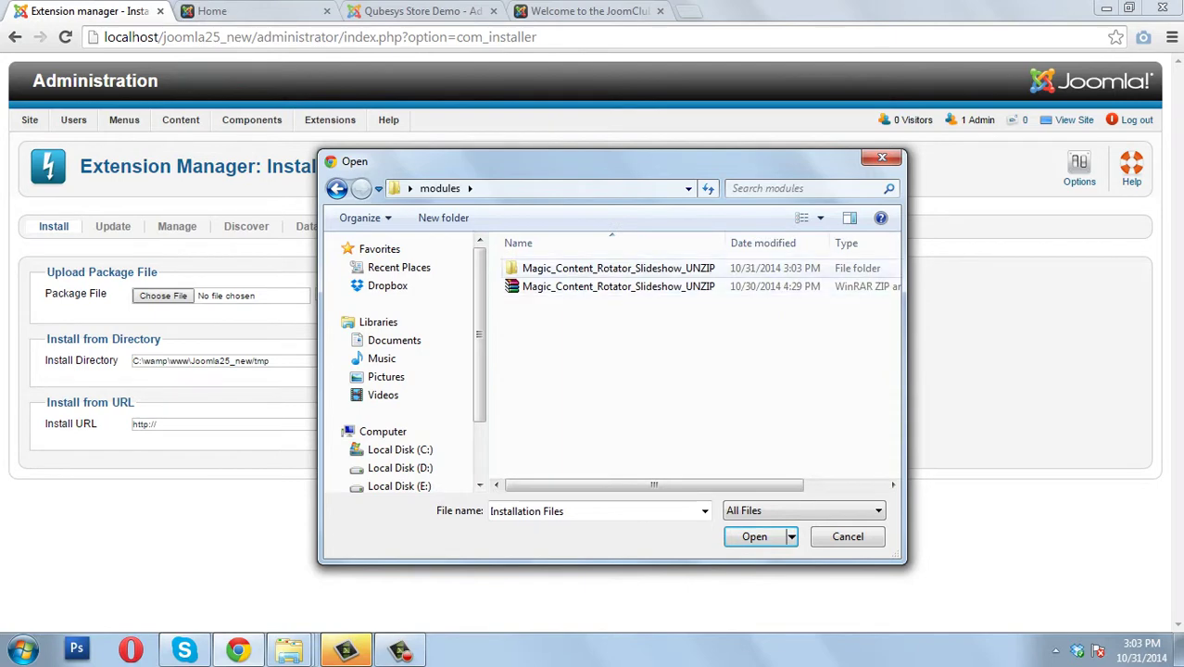
double_click(592, 267)
double_click(574, 268)
double_click(575, 286)
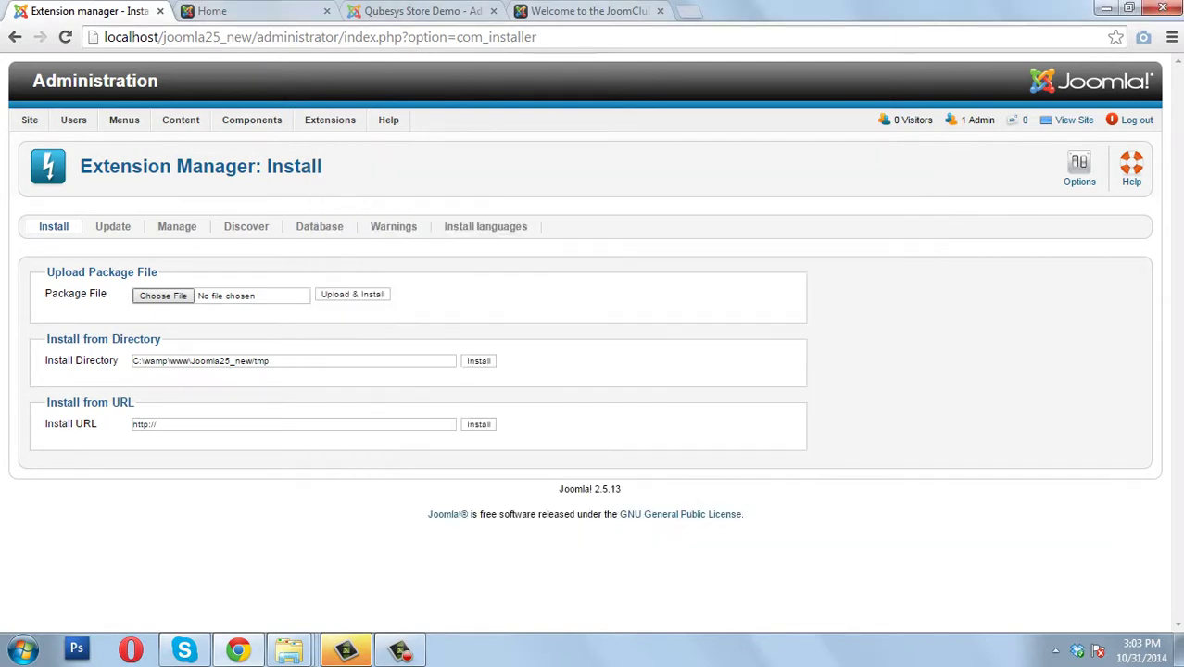
left_click(352, 293)
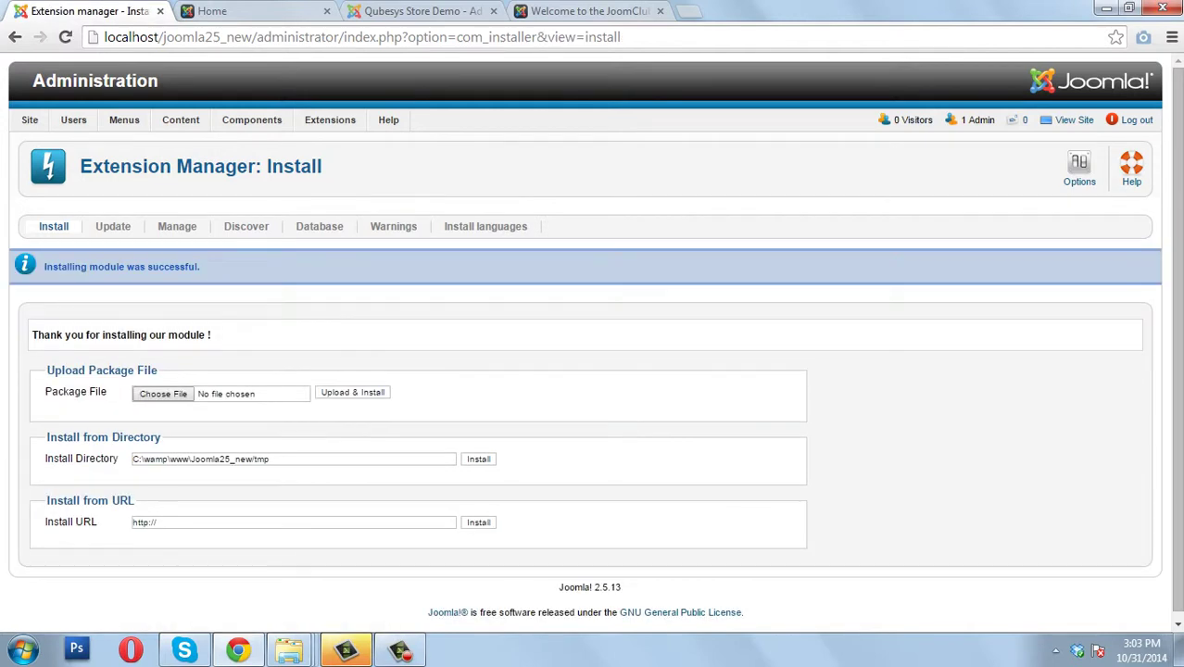
Filter the Module Manager by type Magic Content Rotator Slideshow and open that module for editing.
mouse_move(330, 119)
left_click(353, 164)
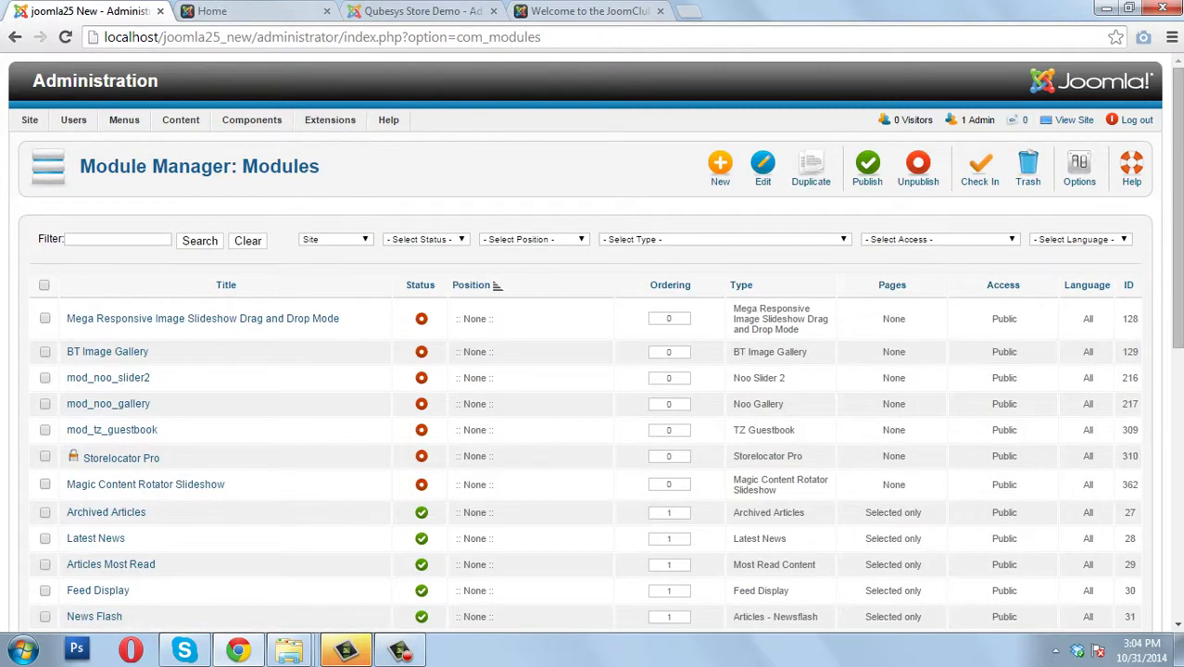
left_click(724, 239)
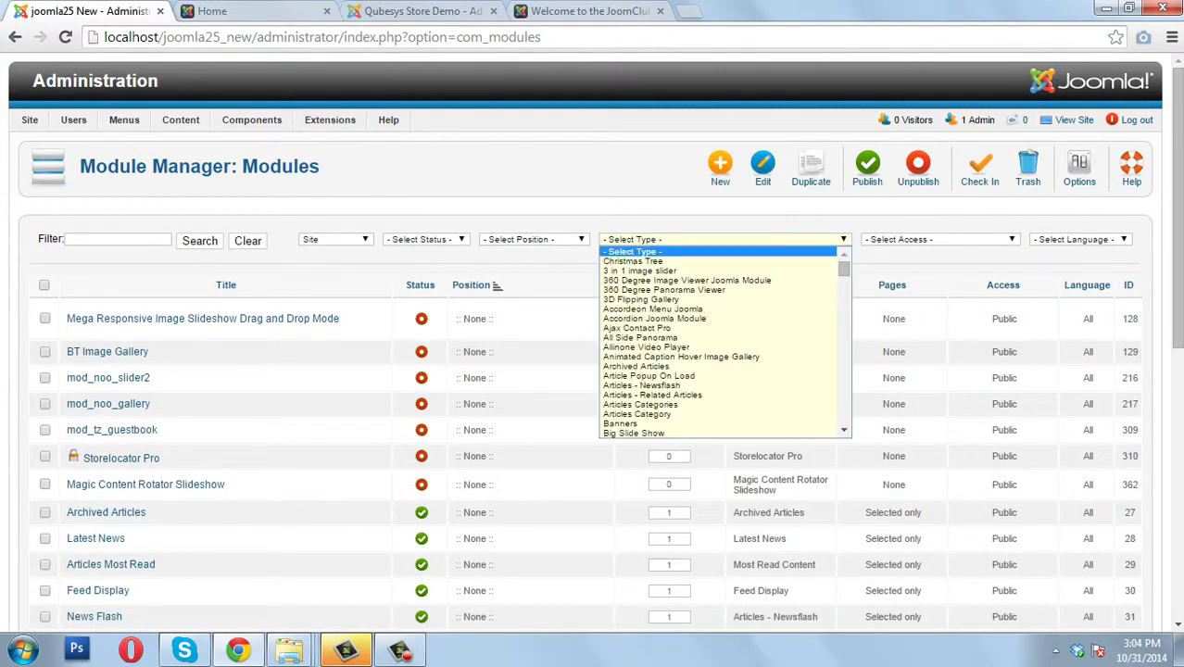
key("m")
left_click(663, 432)
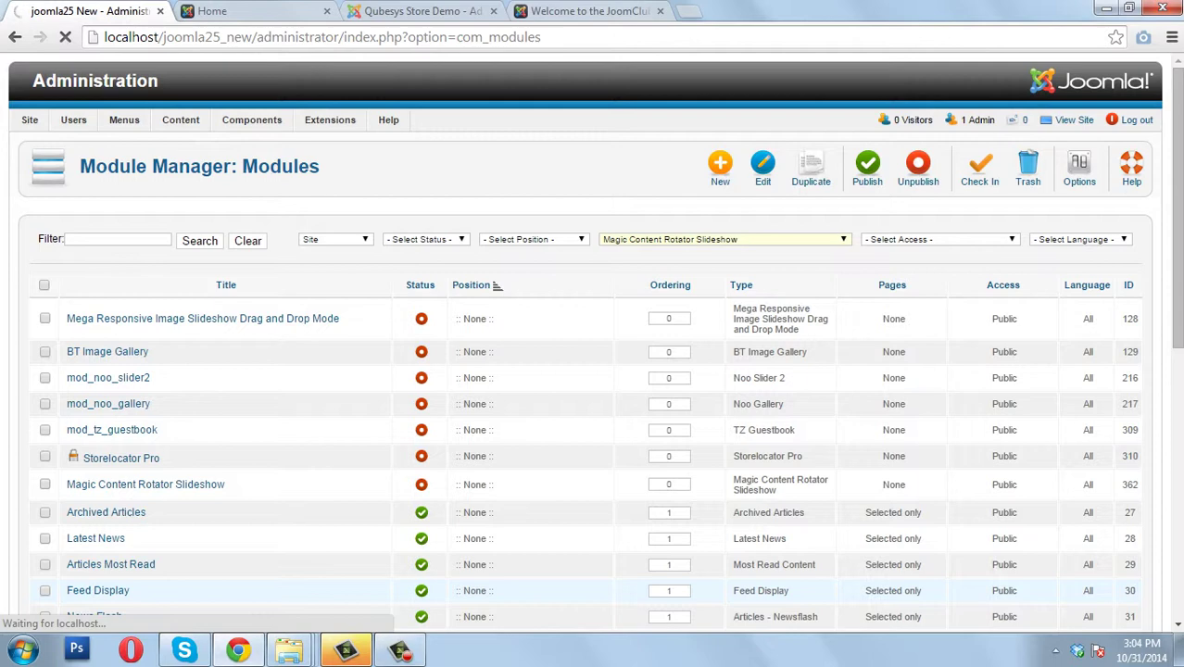
scroll(223, 591, "down", 2)
scroll(223, 370, "up", 2)
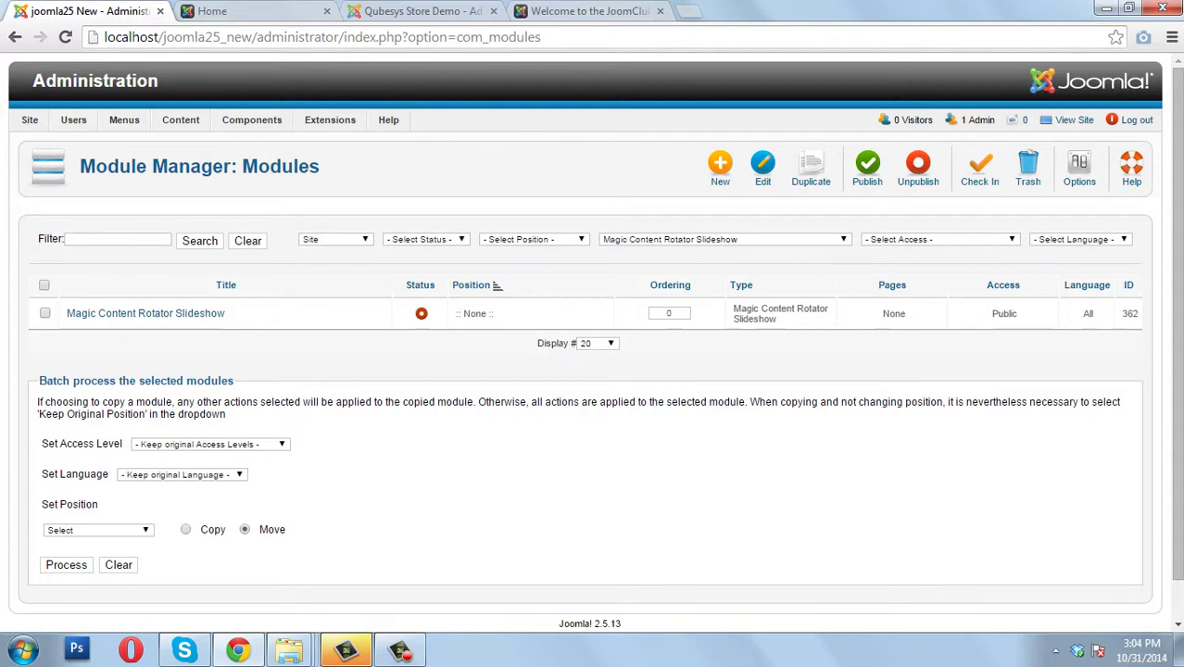
left_click(145, 313)
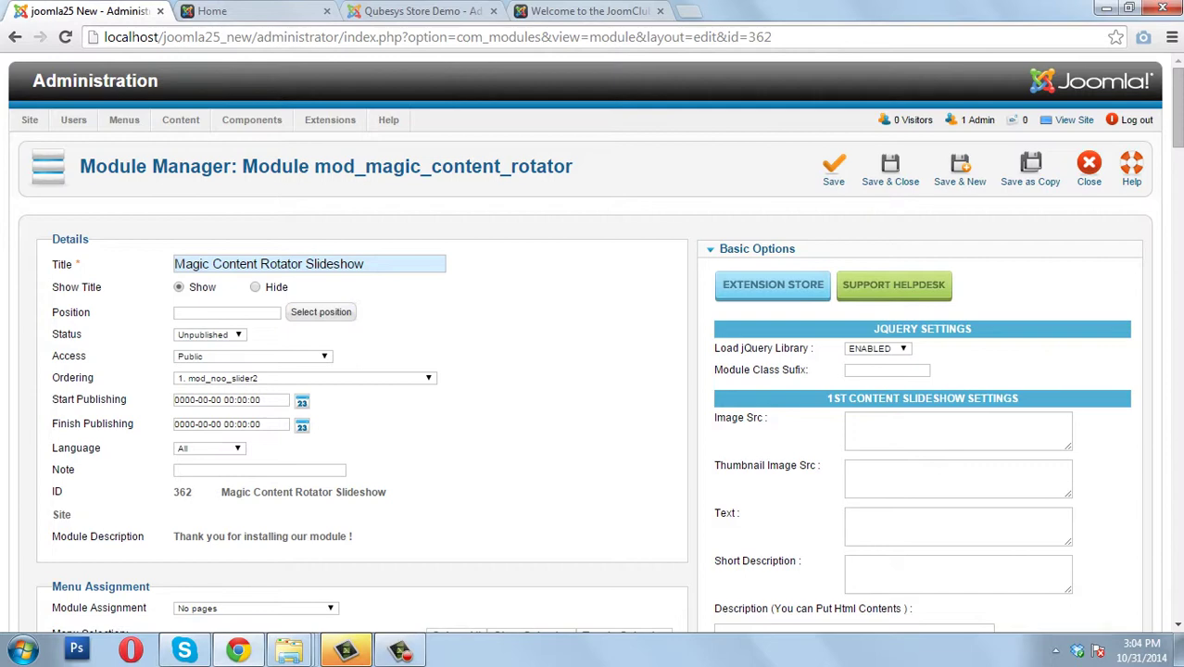
Set the module's status to Published and its position to atomic-topmenu.
left_click(211, 334)
left_click(205, 347)
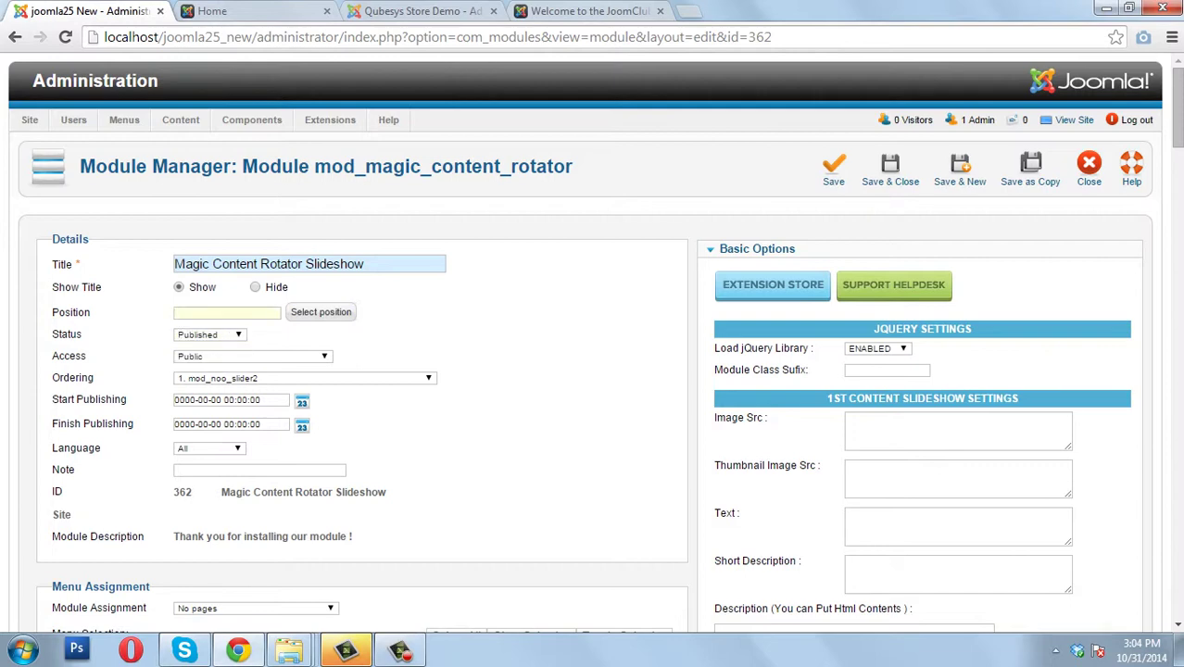
type("atomic-")
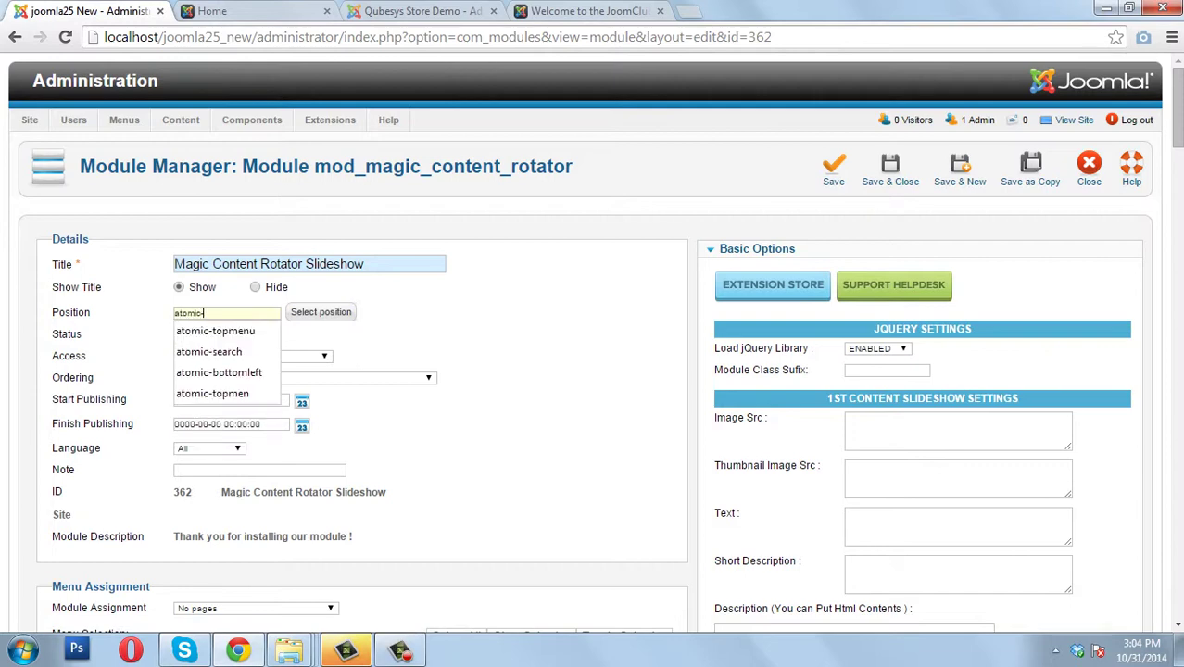
type("topmenu")
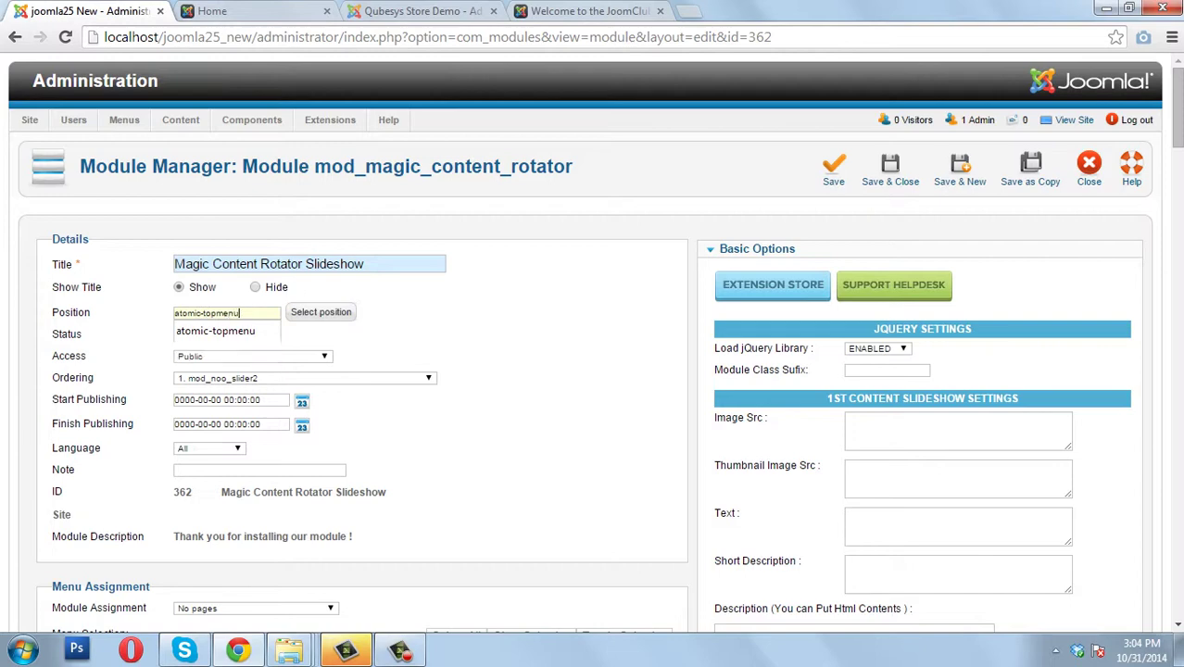
key("Down")
key("Return")
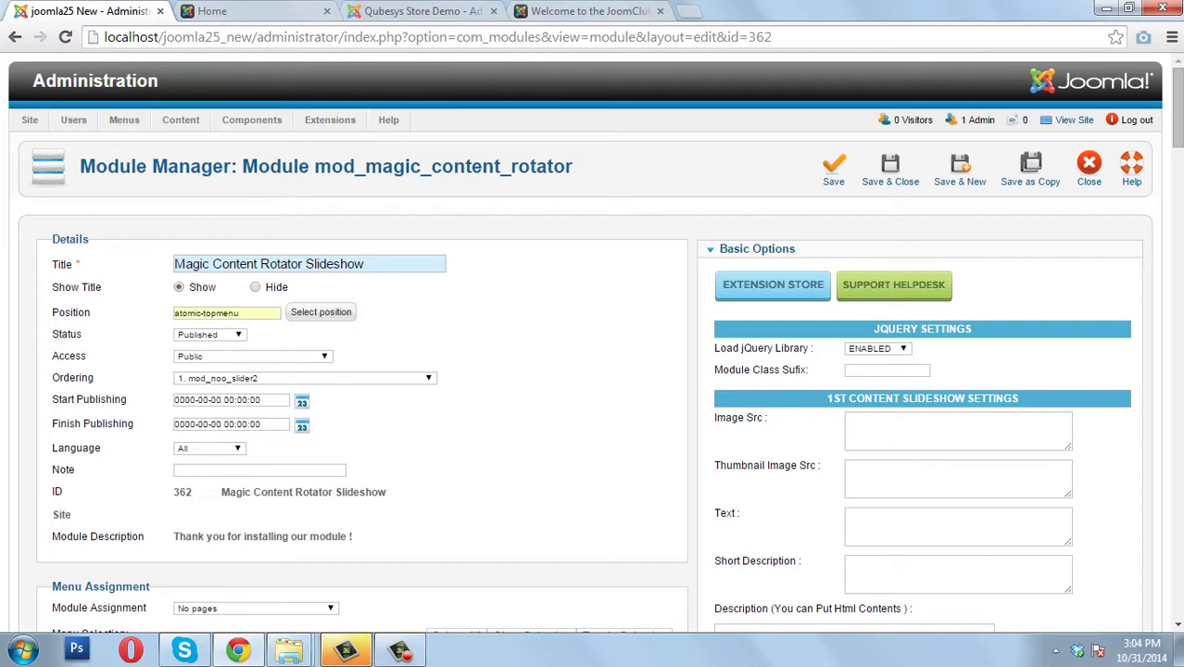
Set the module assignment to On all pages.
scroll(592, 343, "down", 1)
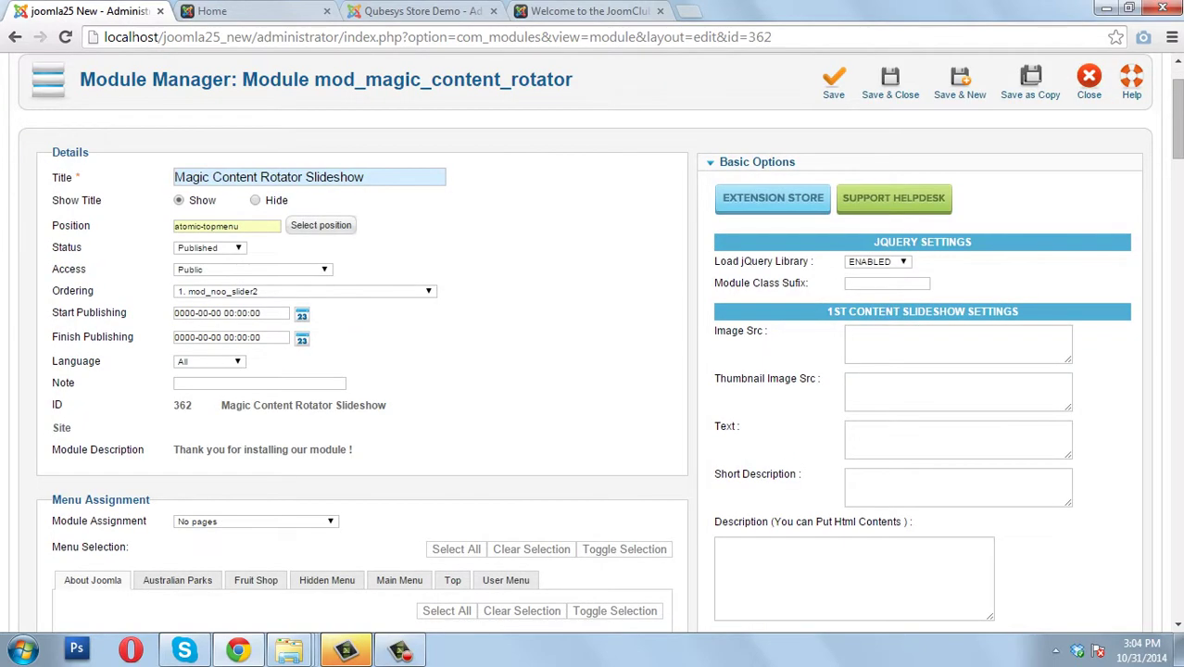
left_click(256, 521)
left_click(204, 533)
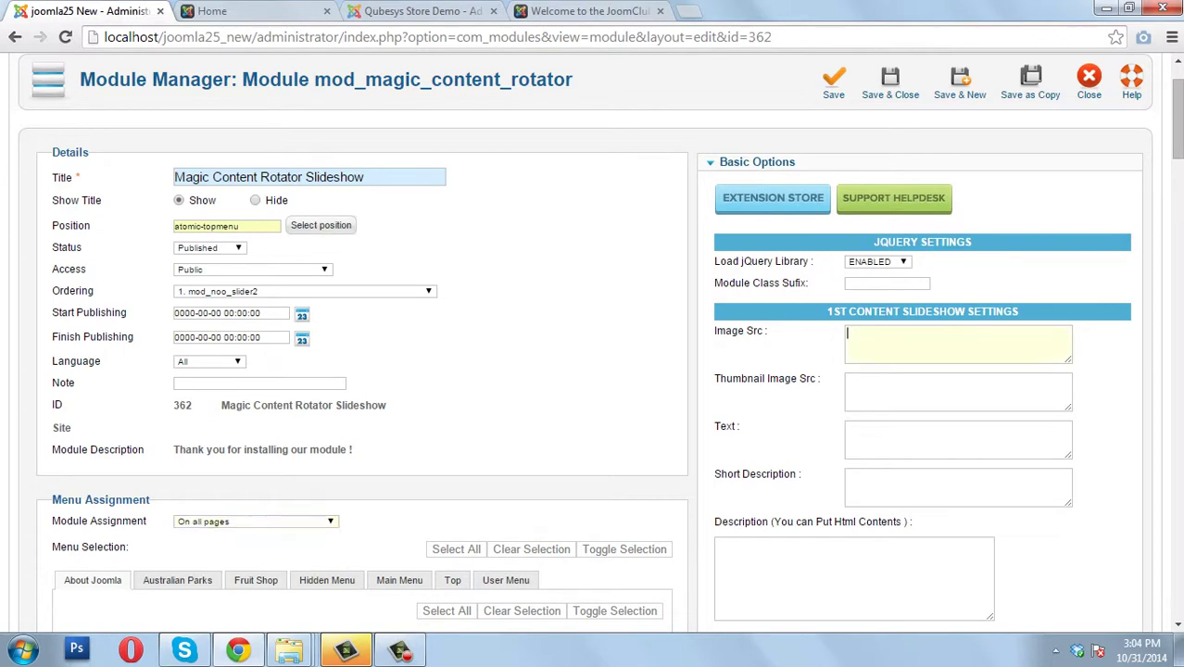
left_click(422, 12)
left_click(893, 217)
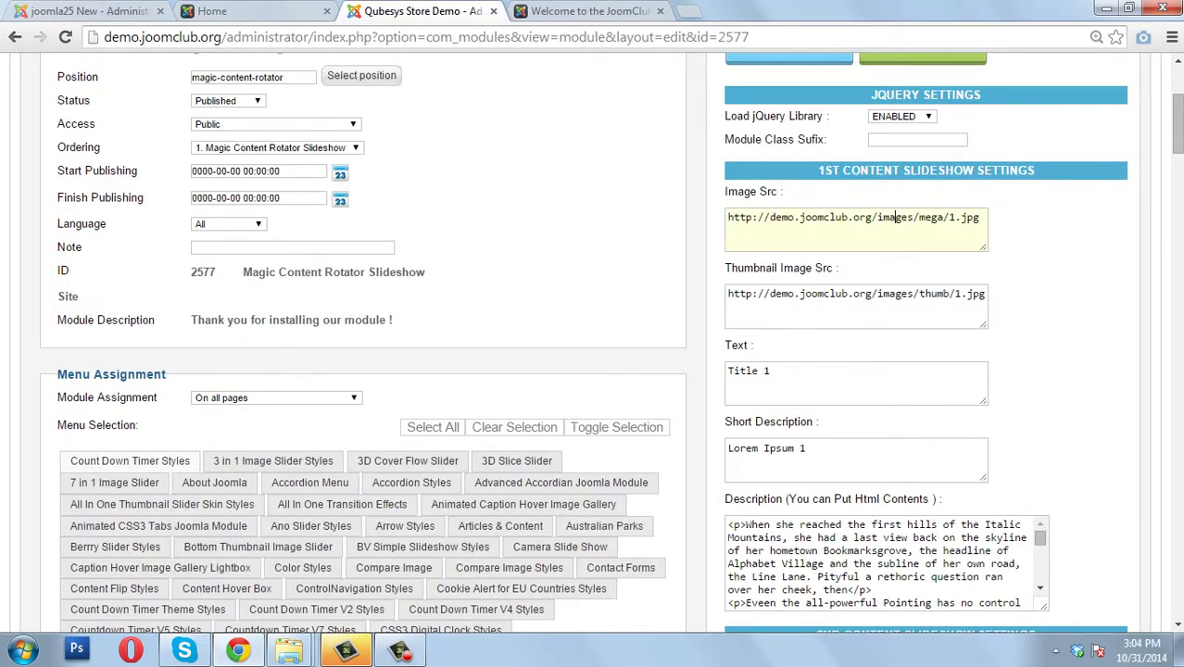
key("ctrl+a")
key("ctrl+c")
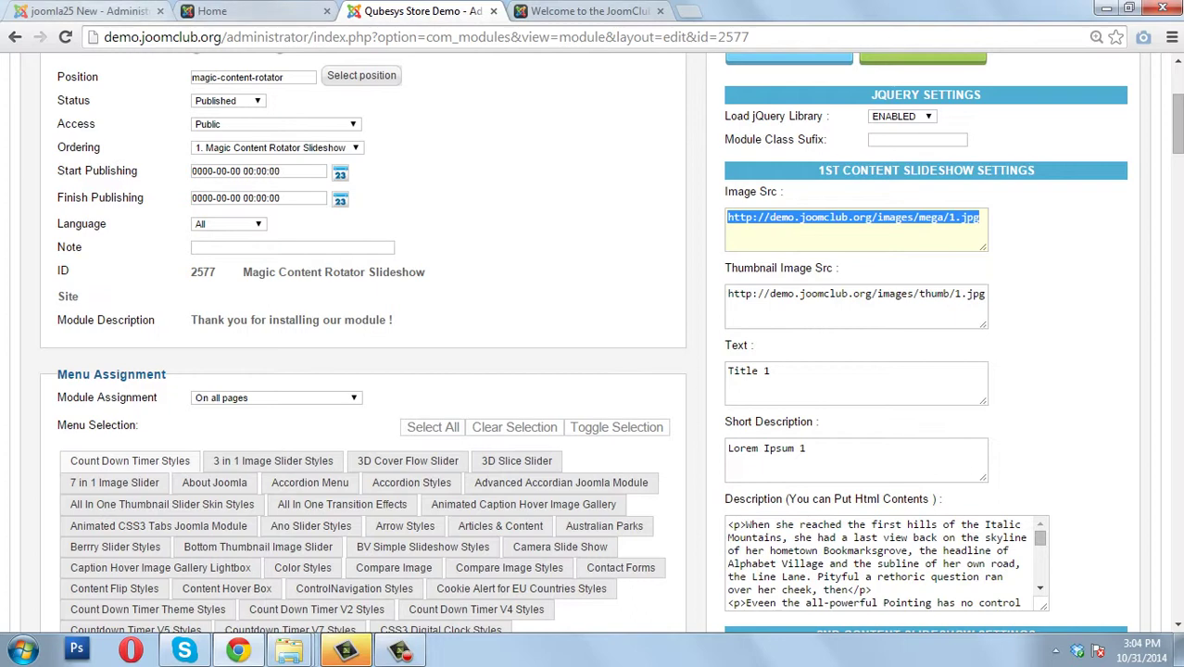
key("ctrl+1")
key("ctrl+v")
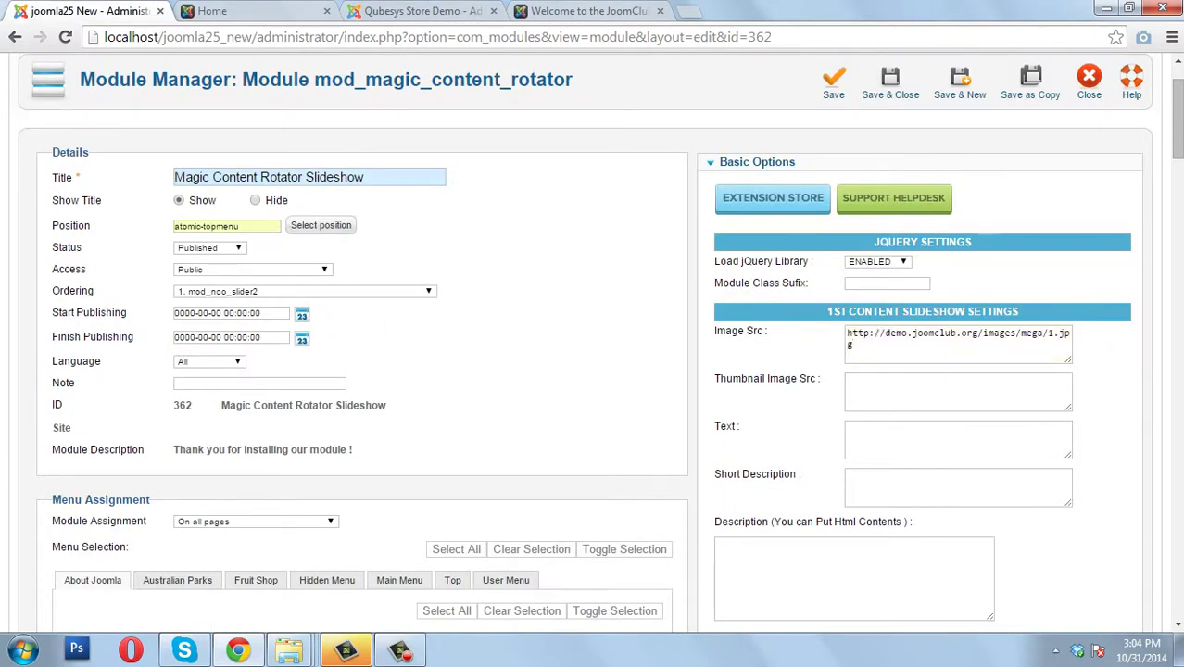
left_click(945, 391)
key("ctrl+v")
left_click_drag(1020, 380, 1043, 381)
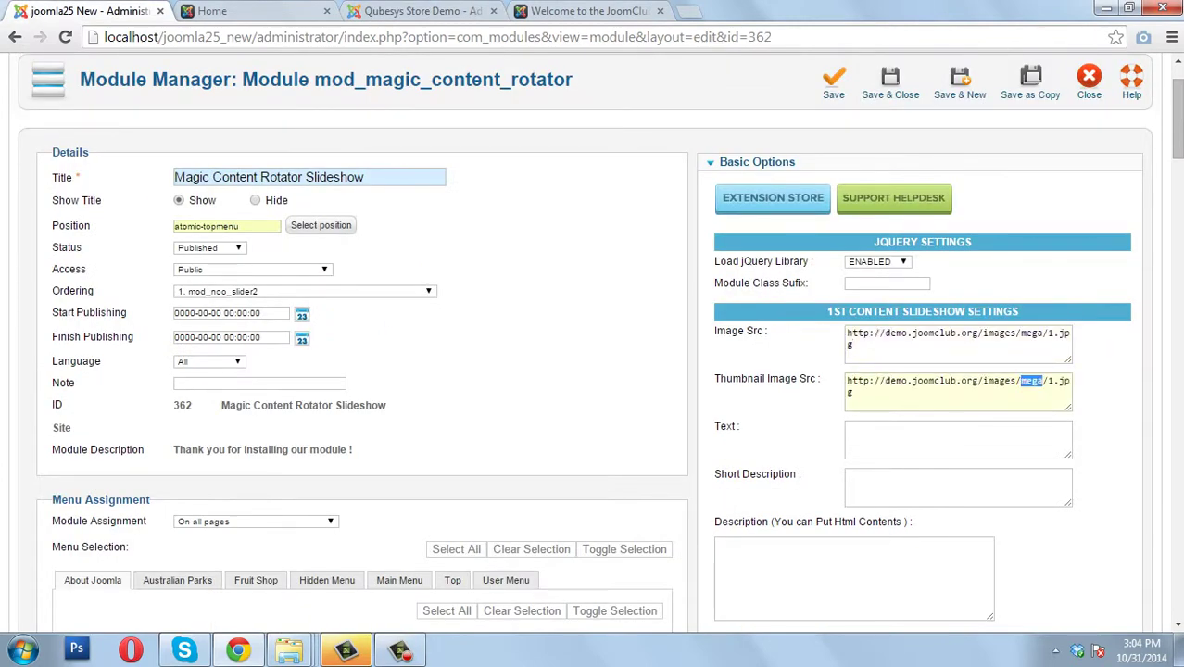
type("thumb")
scroll(593, 343, "down", 4)
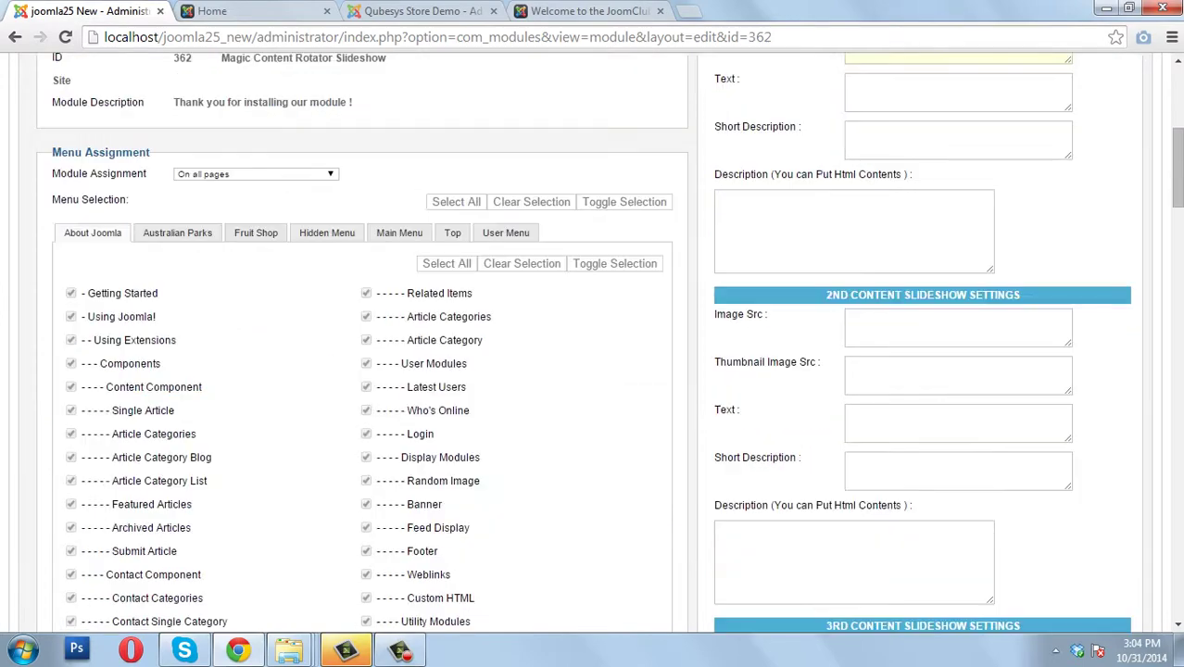
left_click(945, 375)
key("ctrl+v")
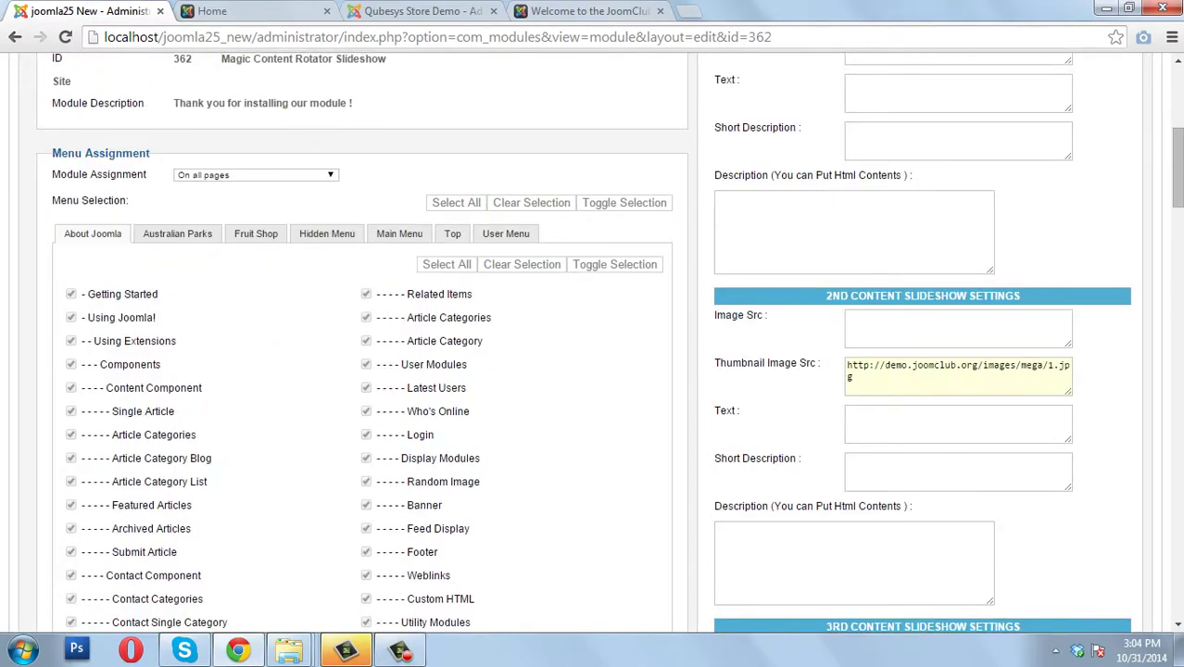
double_click(1050, 365)
type("2")
left_click(944, 328)
key("ctrl+v")
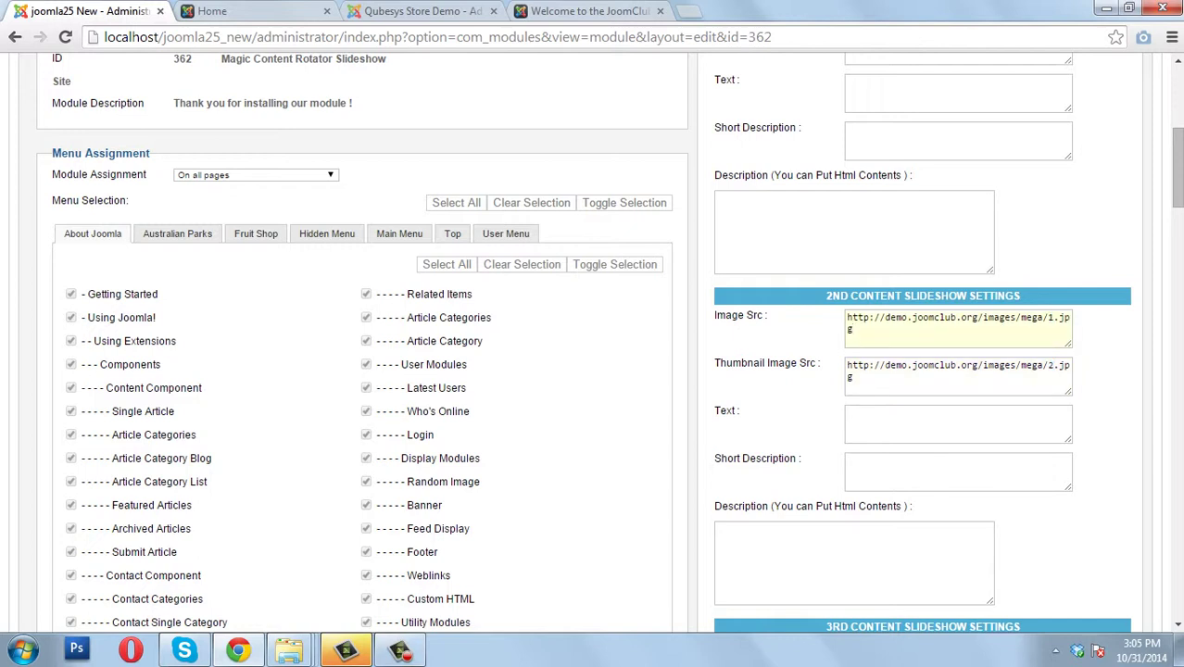
double_click(1051, 318)
type("2")
double_click(1031, 365)
type("thumb")
scroll(1019, 380, "down", 2)
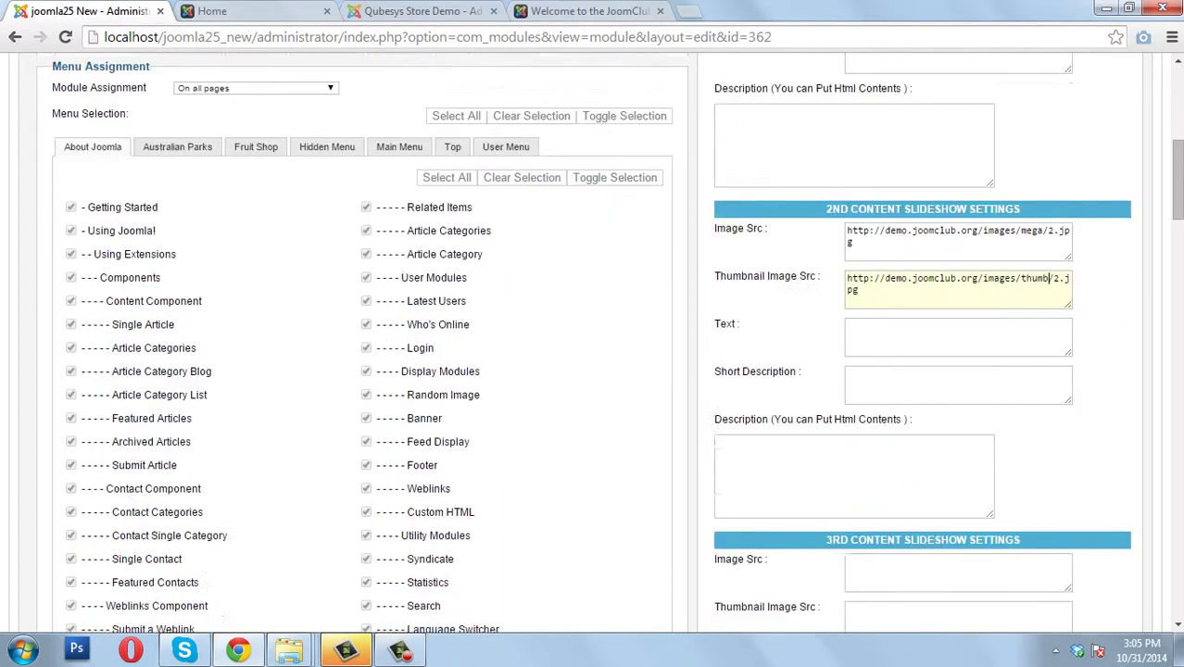
left_click(958, 485)
key("ctrl+v")
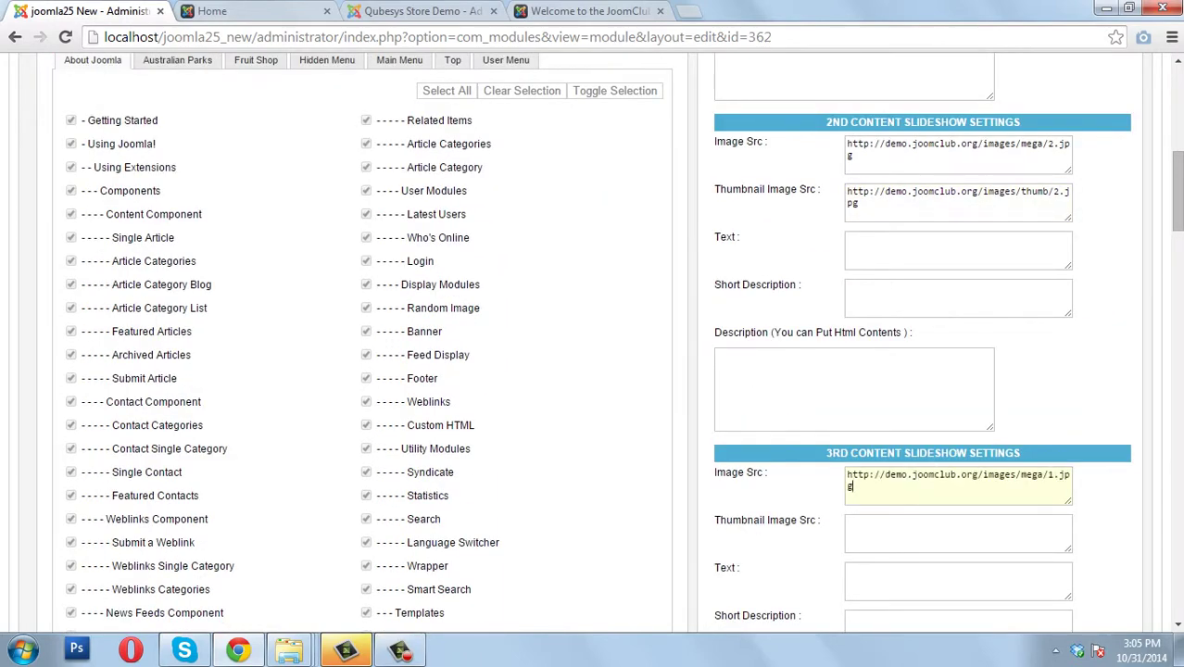
double_click(1053, 474)
type("3")
left_click(958, 533)
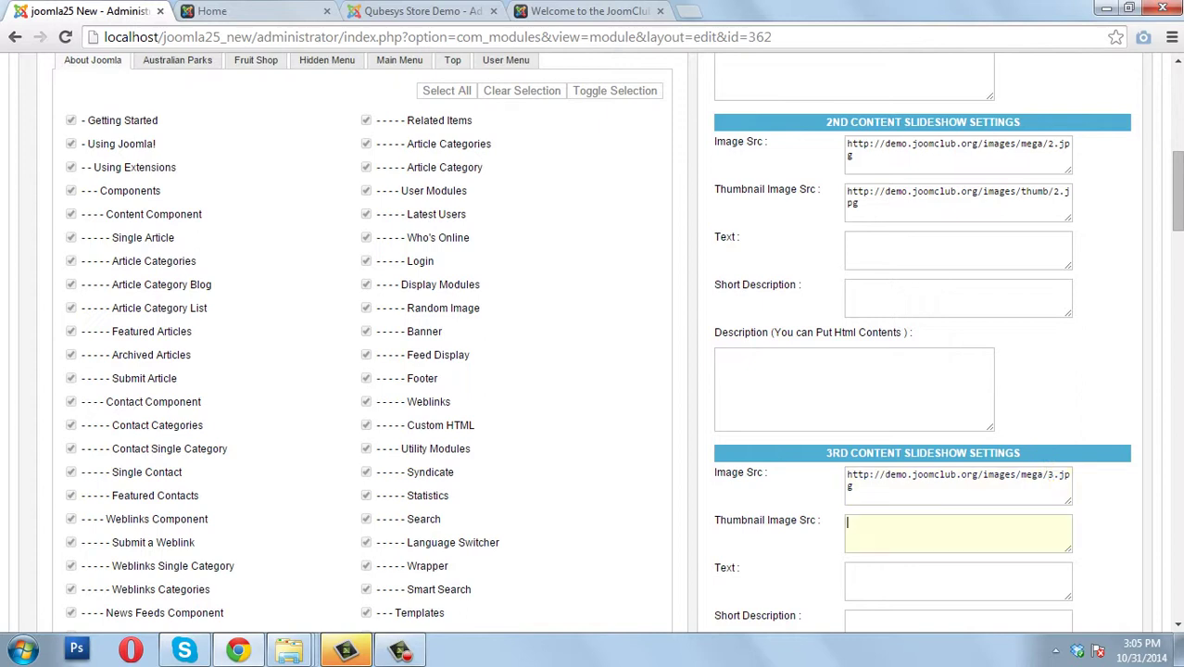
key("ctrl+v")
double_click(1031, 523)
type("thumb")
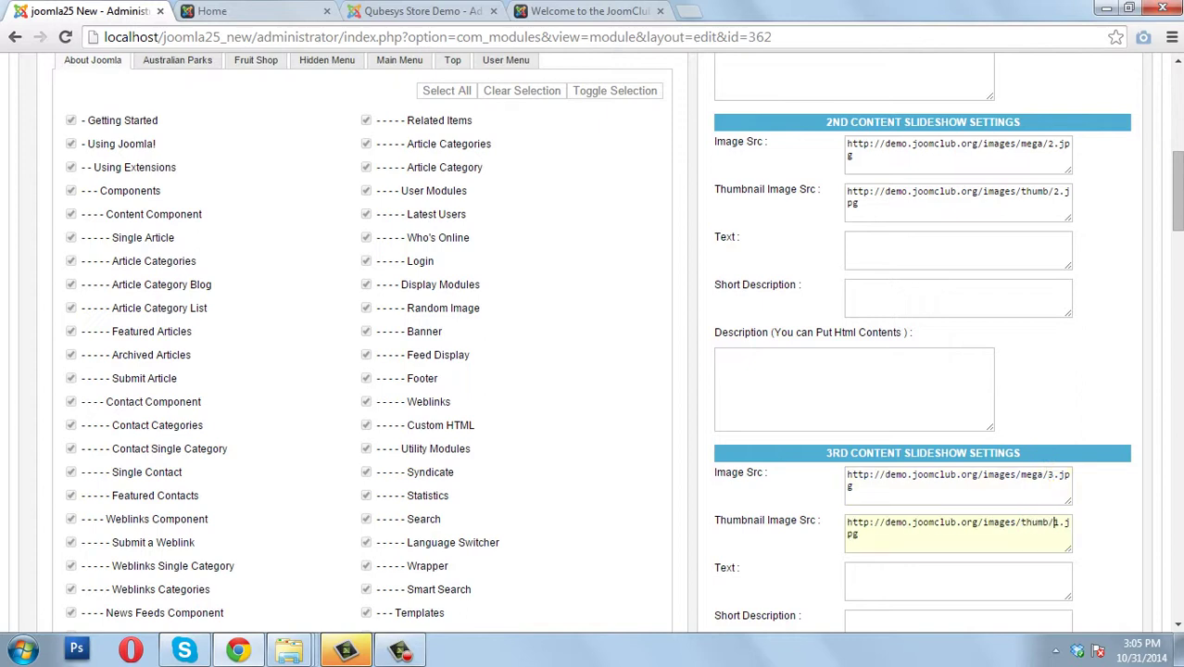
double_click(1055, 522)
type("3")
scroll(593, 343, "down", 4)
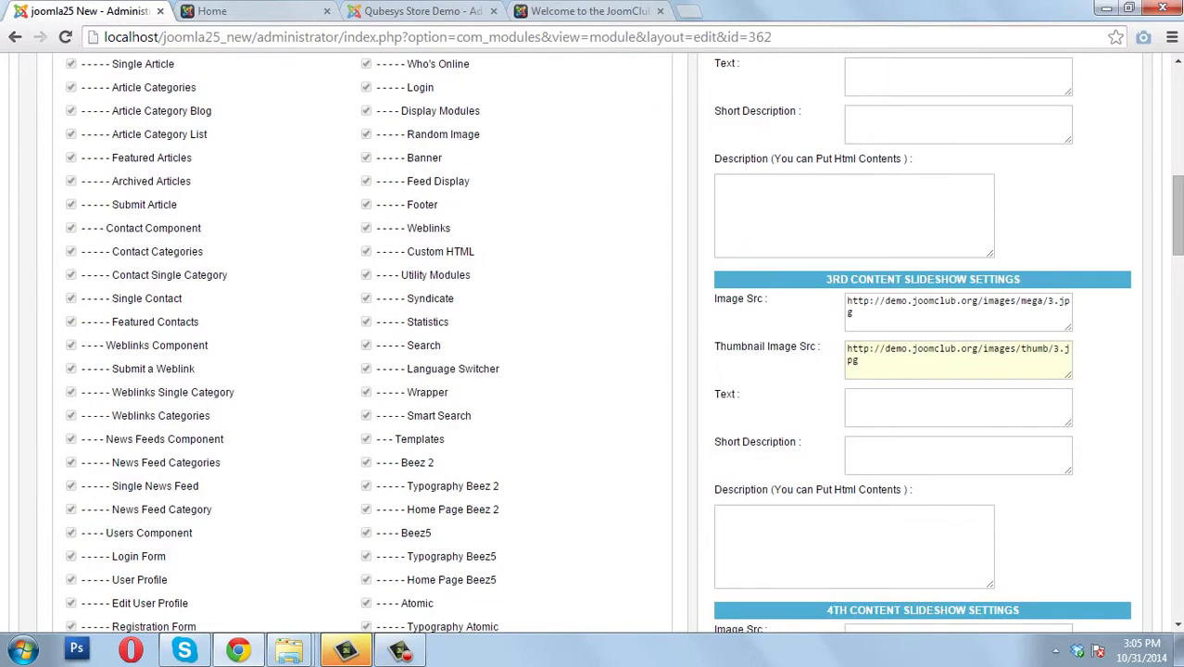
left_click(958, 470)
key("ctrl+v")
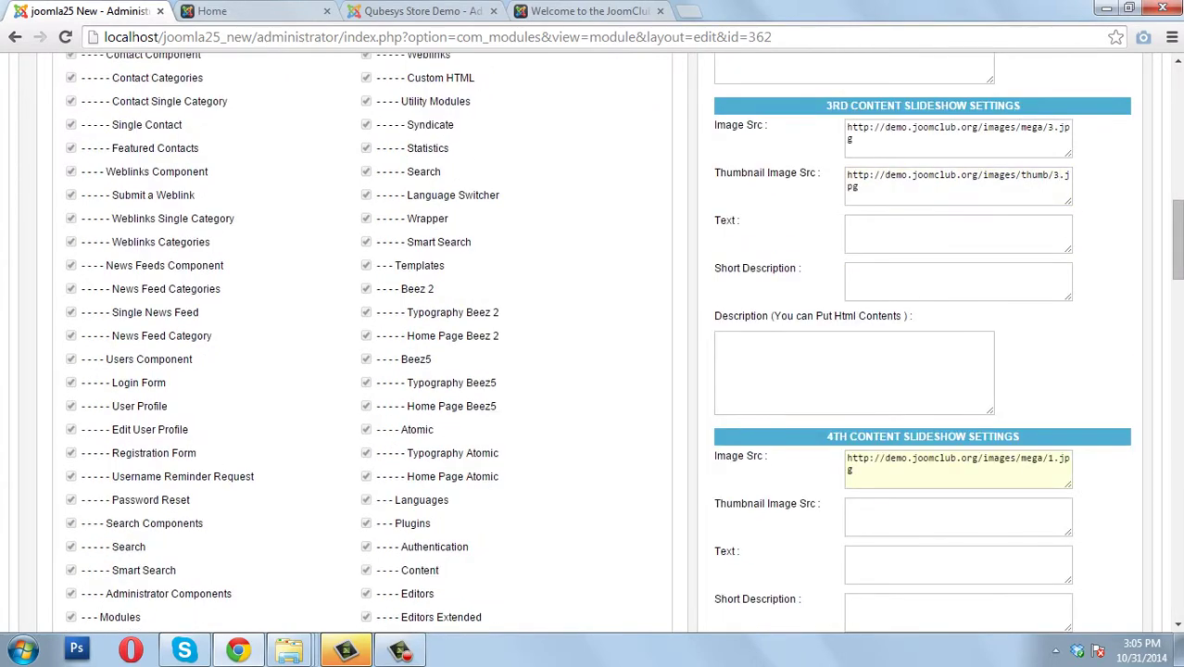
left_click(958, 517)
key("ctrl+v")
double_click(1052, 457)
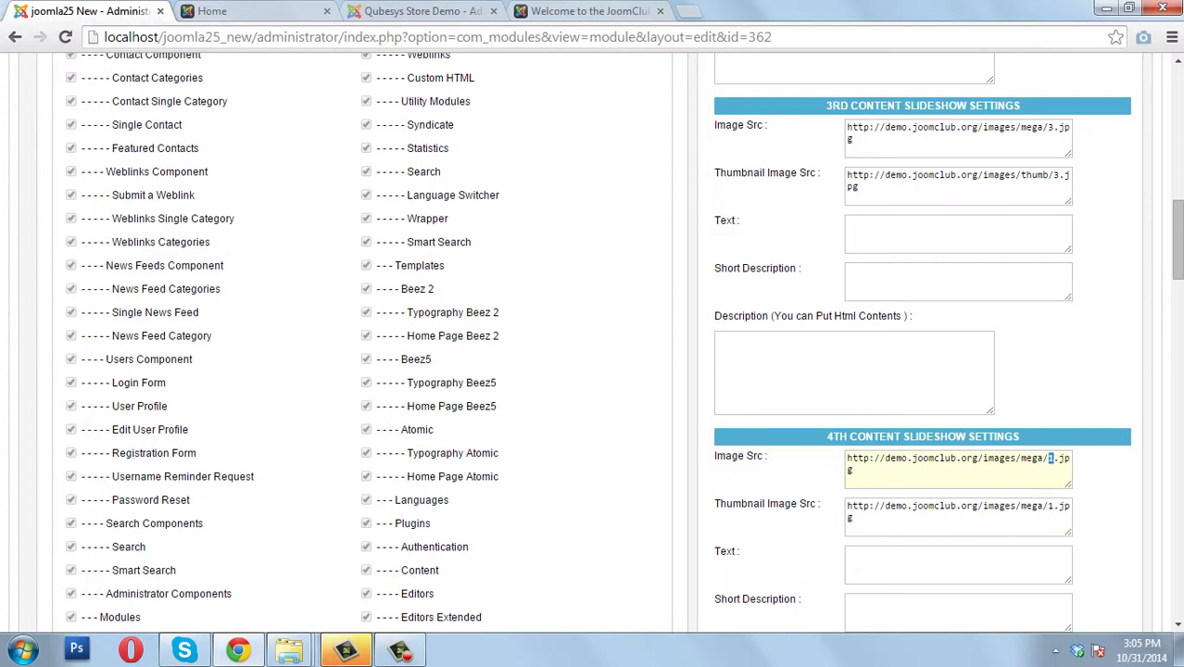
type("4")
left_click(1030, 506)
double_click(1030, 506)
type("thumb")
double_click(1056, 506)
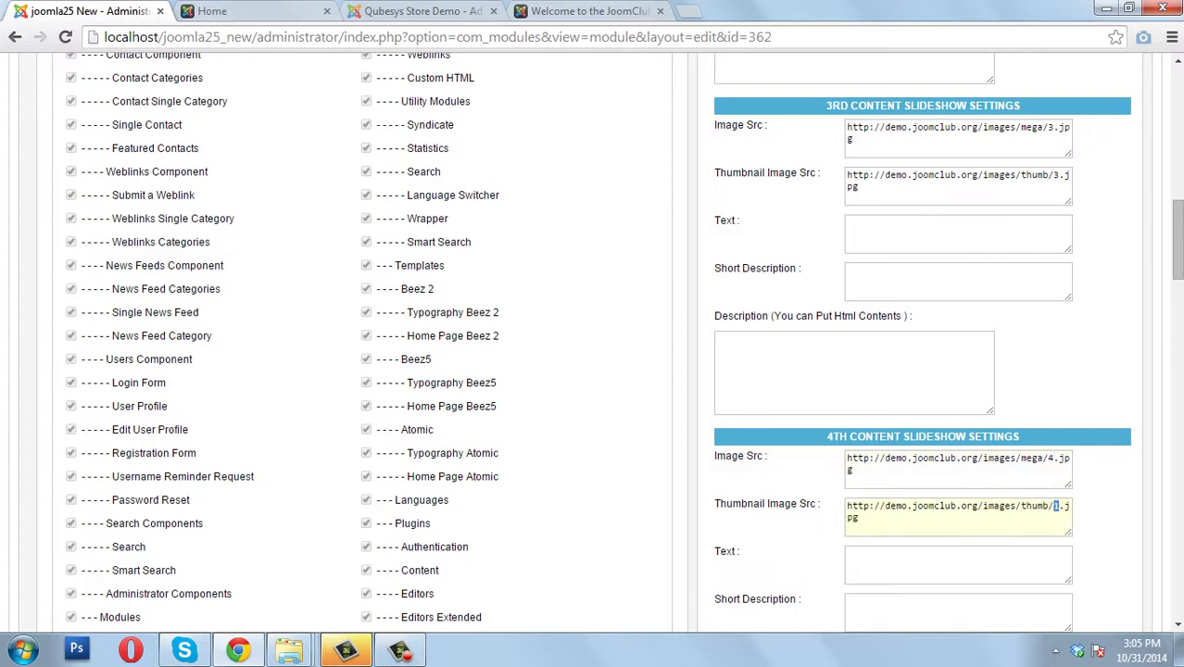
type("4")
Copy the first slide's text "Title 1" from the demo site's module into the first slide's Text field of the local module.
left_click(423, 12)
triple_click(748, 371)
key("ctrl+c")
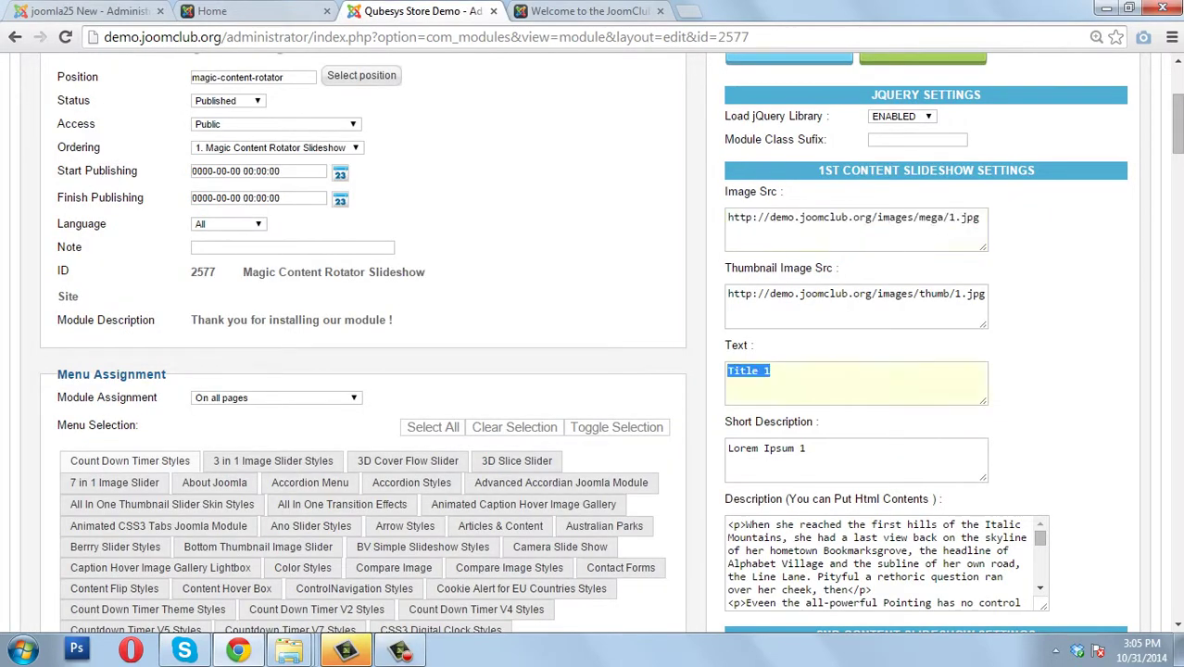
scroll(593, 333, "up", 3)
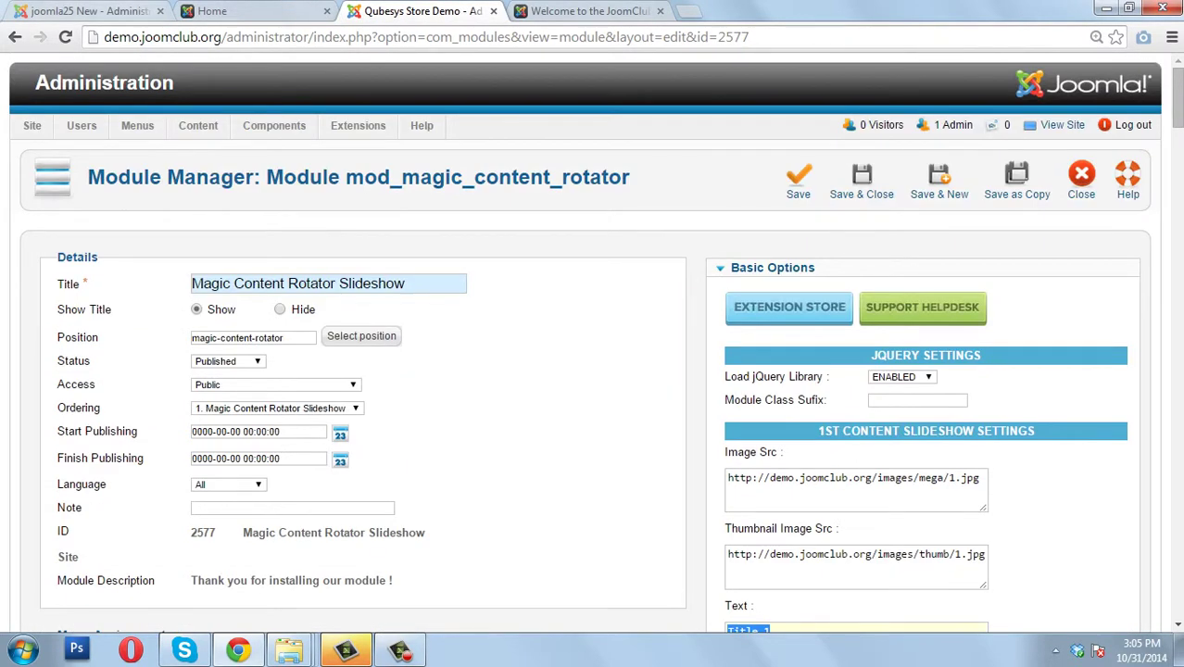
key("ctrl+1")
scroll(593, 343, "up", 10)
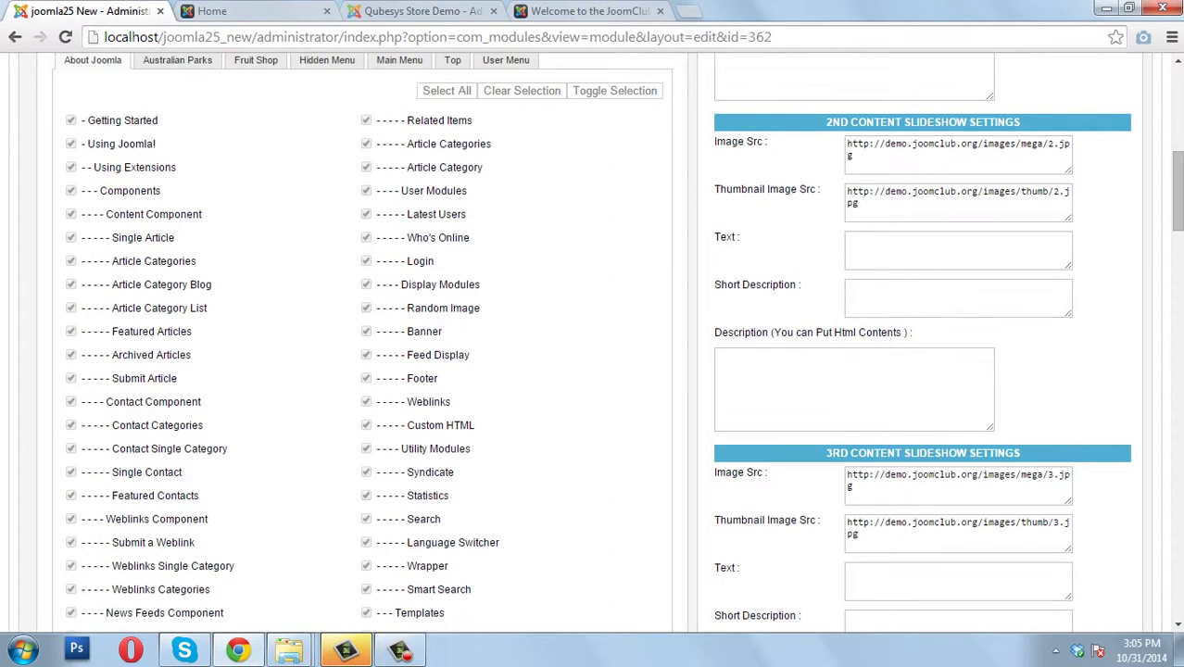
key("ctrl+v")
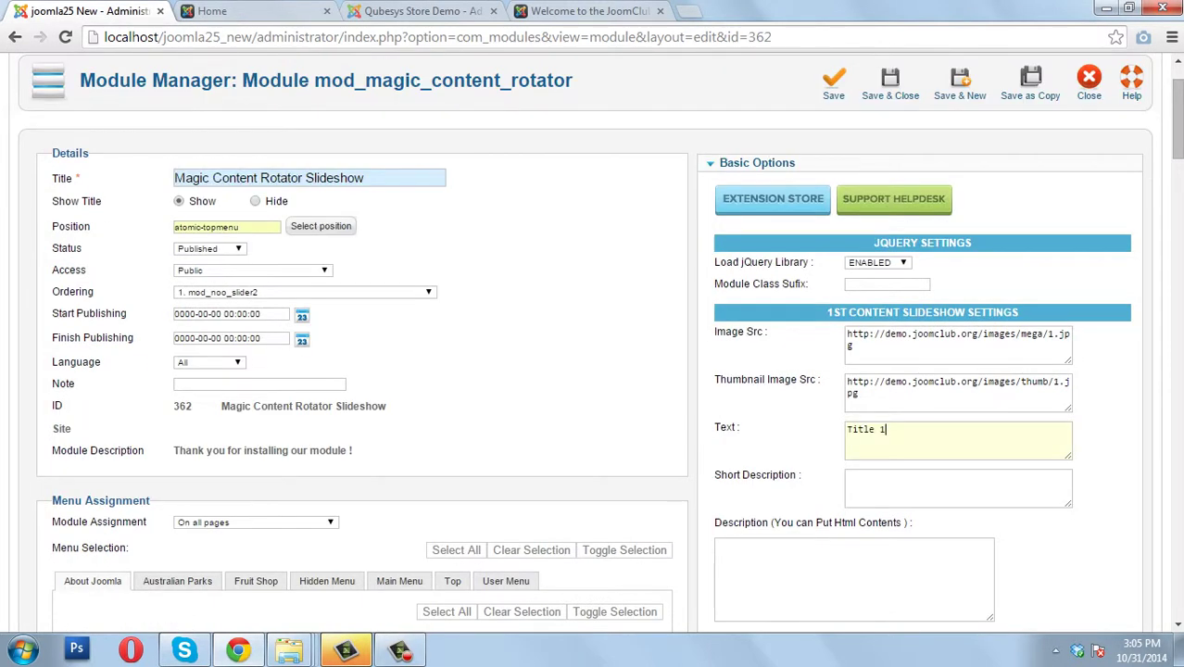
key("Tab")
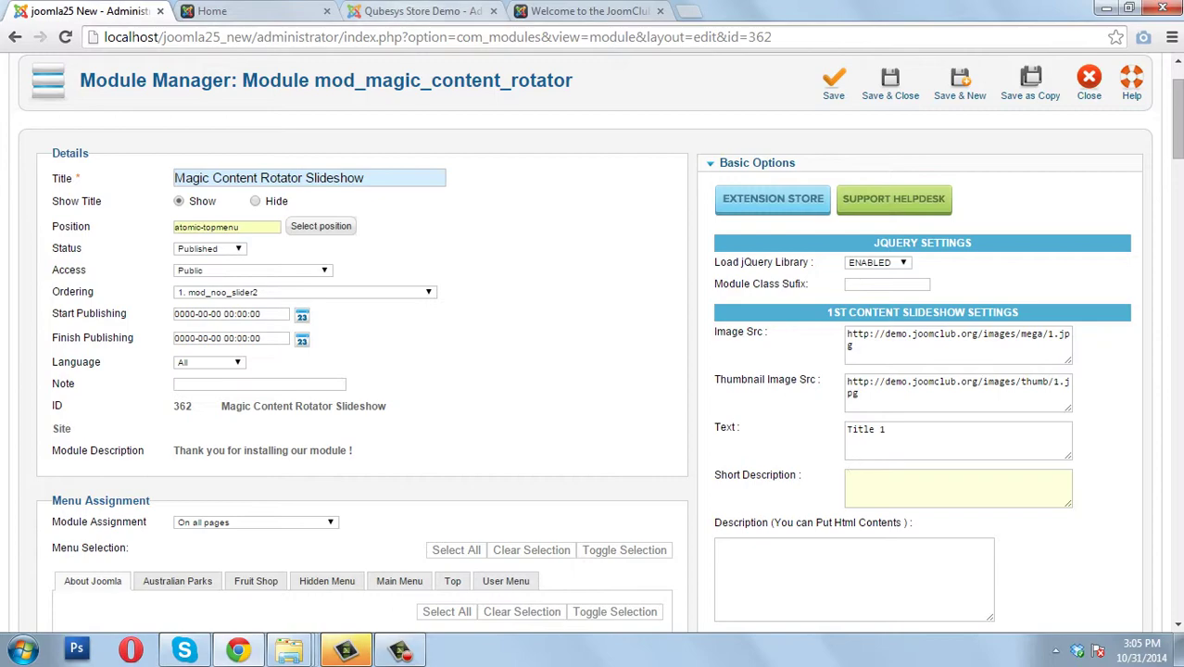
Set the second slide's text to "Title 2".
scroll(593, 343, "down", 2)
scroll(954, 337, "down", 3)
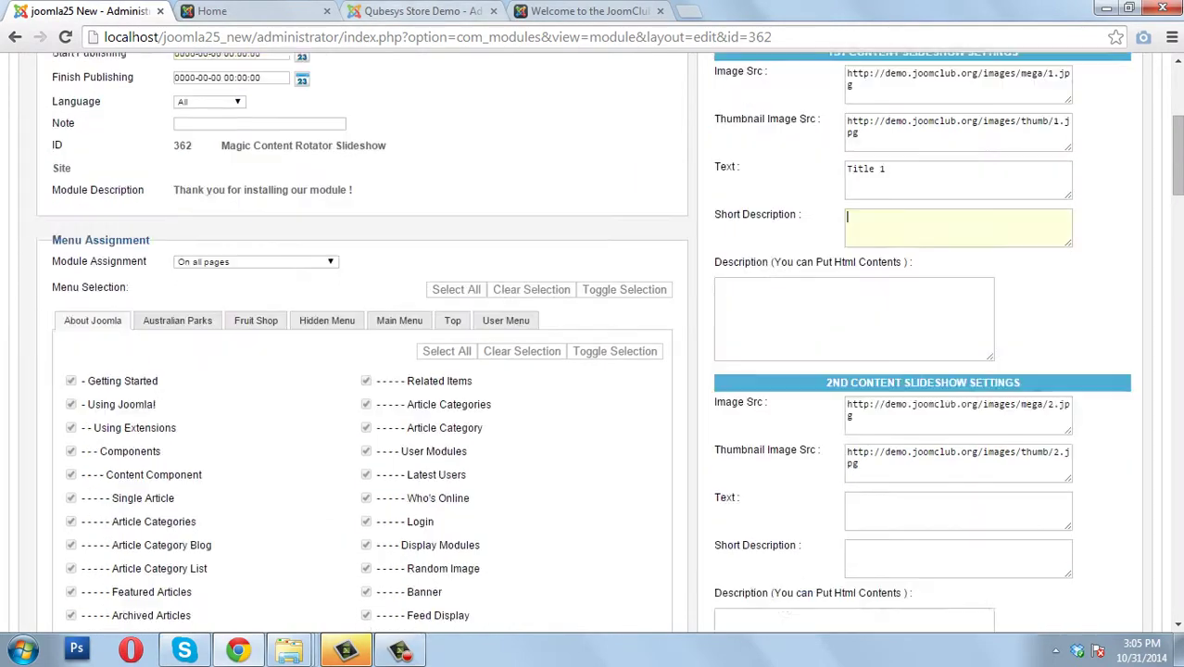
left_click(954, 336)
key("ctrl+v")
key("BackSpace")
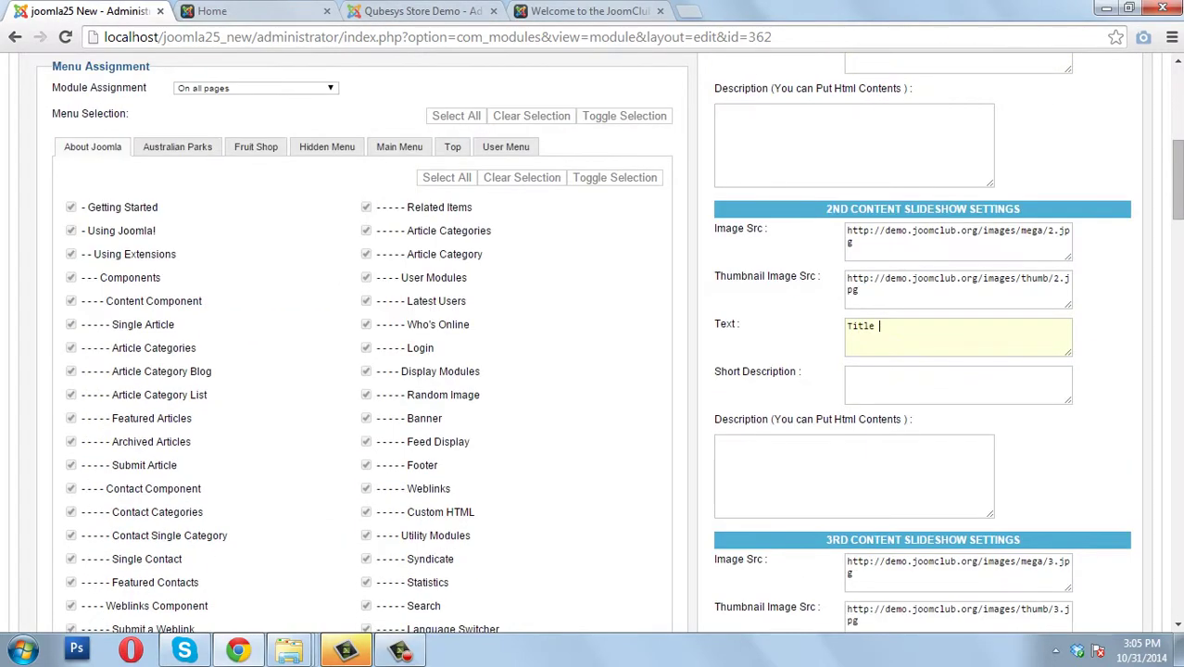
type("2")
Set the third slide's text to "Title 3".
scroll(954, 371, "down", 3)
left_click(955, 408)
key("ctrl+v")
key("BackSpace")
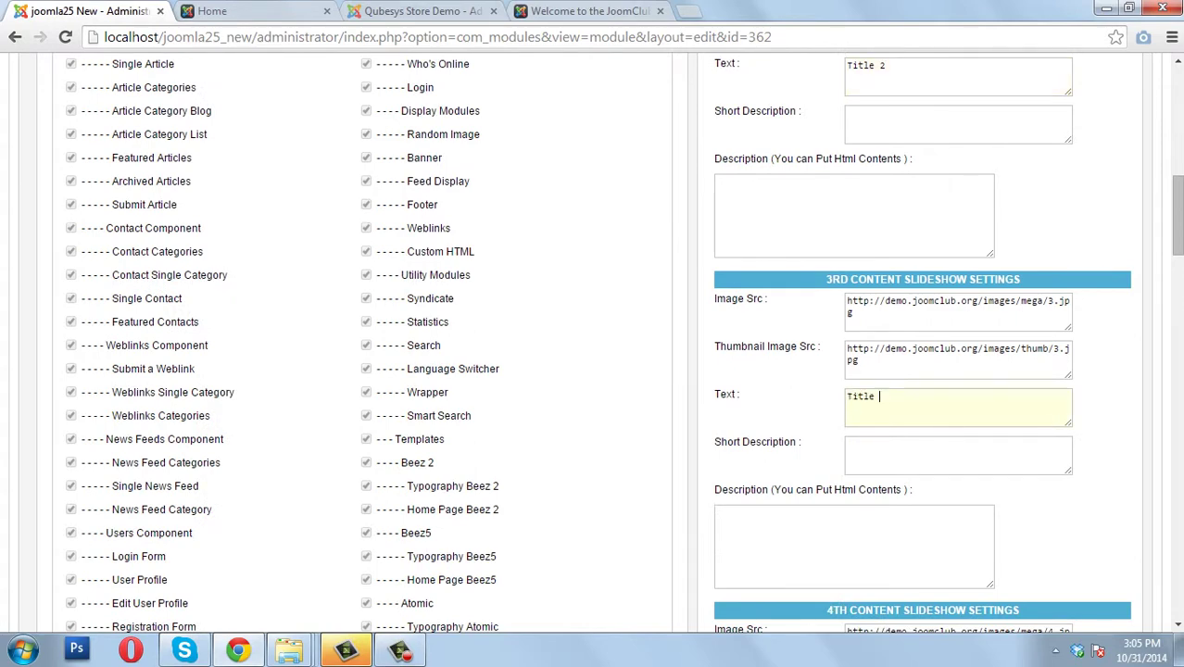
type("3")
Set the fourth slide's text to "Title 4".
scroll(592, 342, "down", 2)
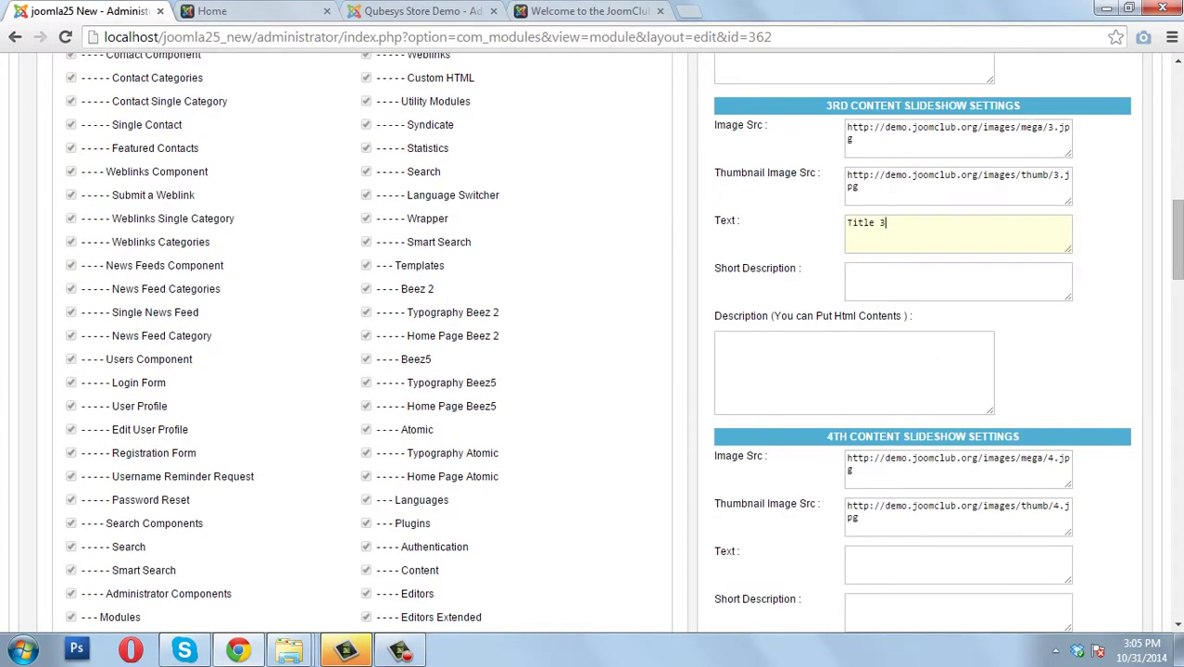
left_click(954, 564)
key("ctrl+v")
key("BackSpace")
type("4")
Copy the short description from the demo site's module into the fourth slide of the local module and change it to "Lorem Ipsum 4".
left_click(423, 11)
scroll(593, 343, "down", 3)
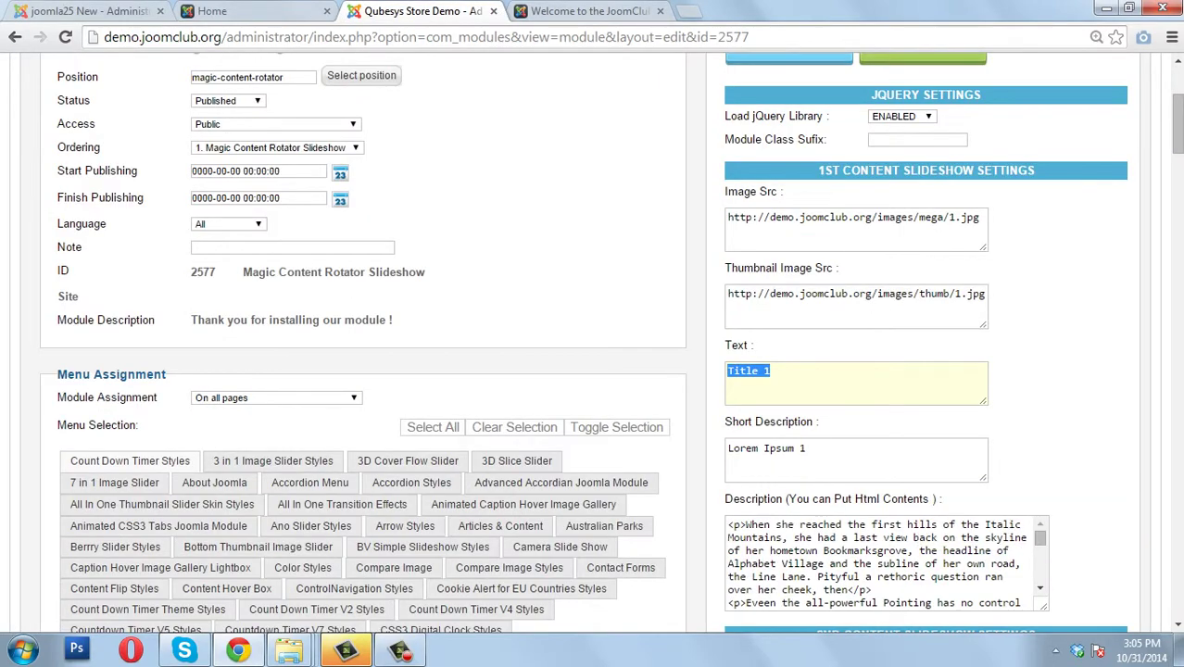
key("Tab")
key("ctrl+c")
key("ctrl+1")
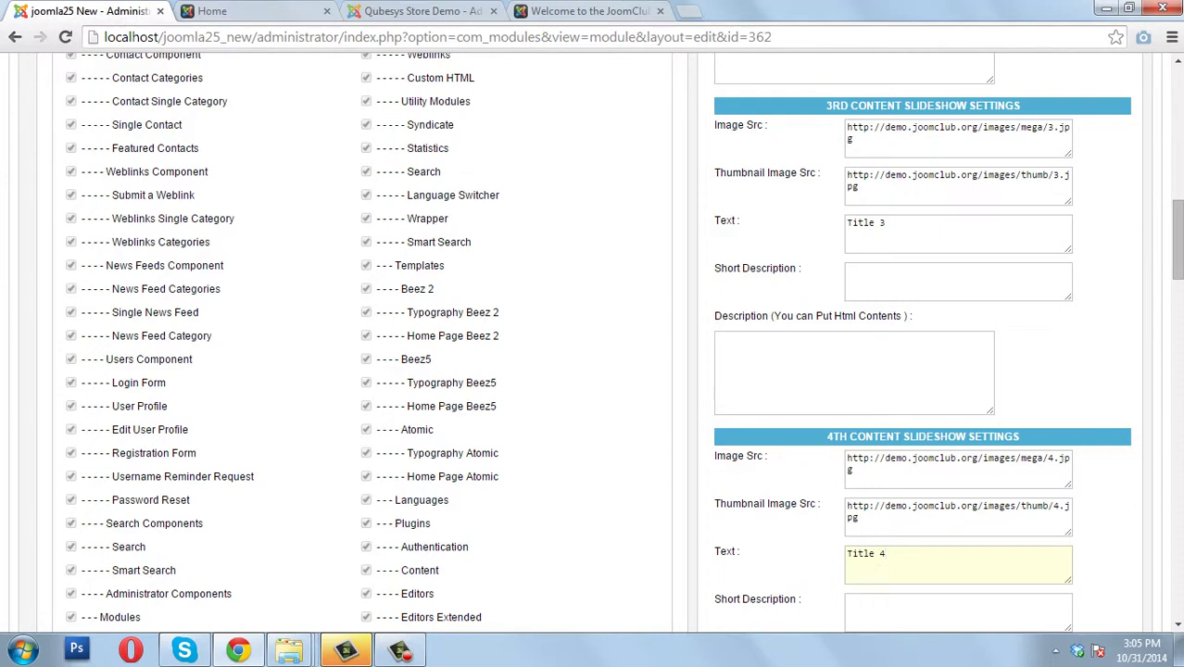
key("Tab")
key("ctrl+v")
key("BackSpace")
type("4")
Set the third slide's short description to "Lorem Ipsum 3".
type("Lorem Ipsum 4")
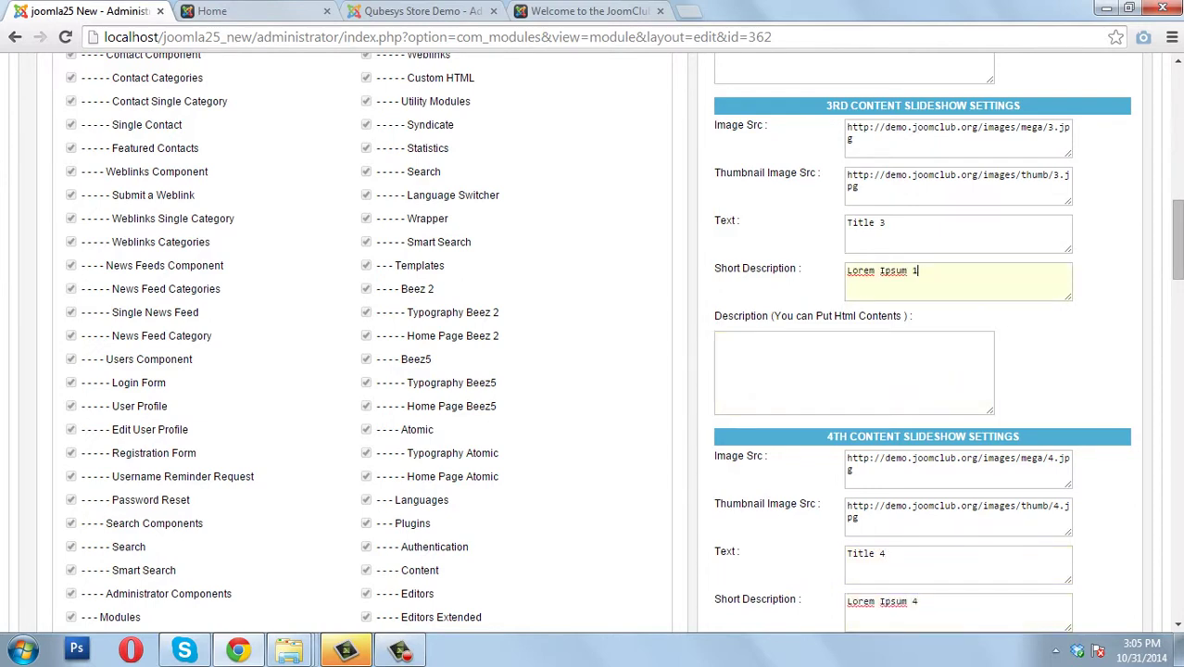
key("BackSpace")
type("3")
Set the second slide's short description to "Lorem Ipsum 2".
scroll(593, 343, "up", 2)
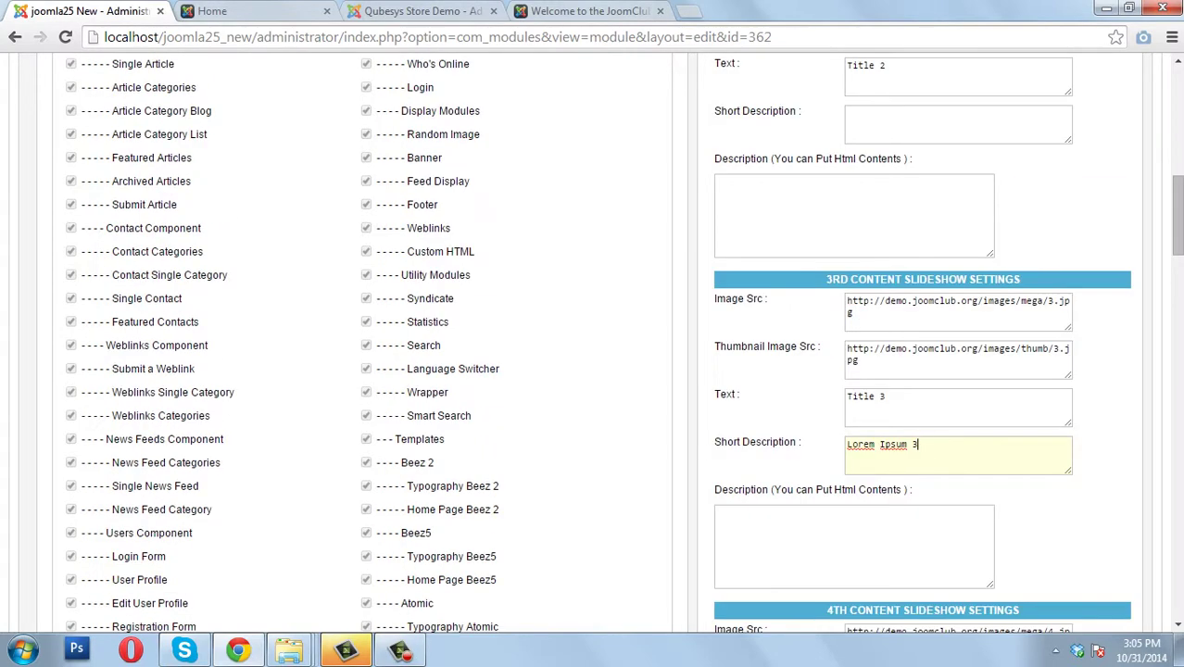
left_click(958, 124)
type("Lorem Ipsum 4")
key("BackSpace")
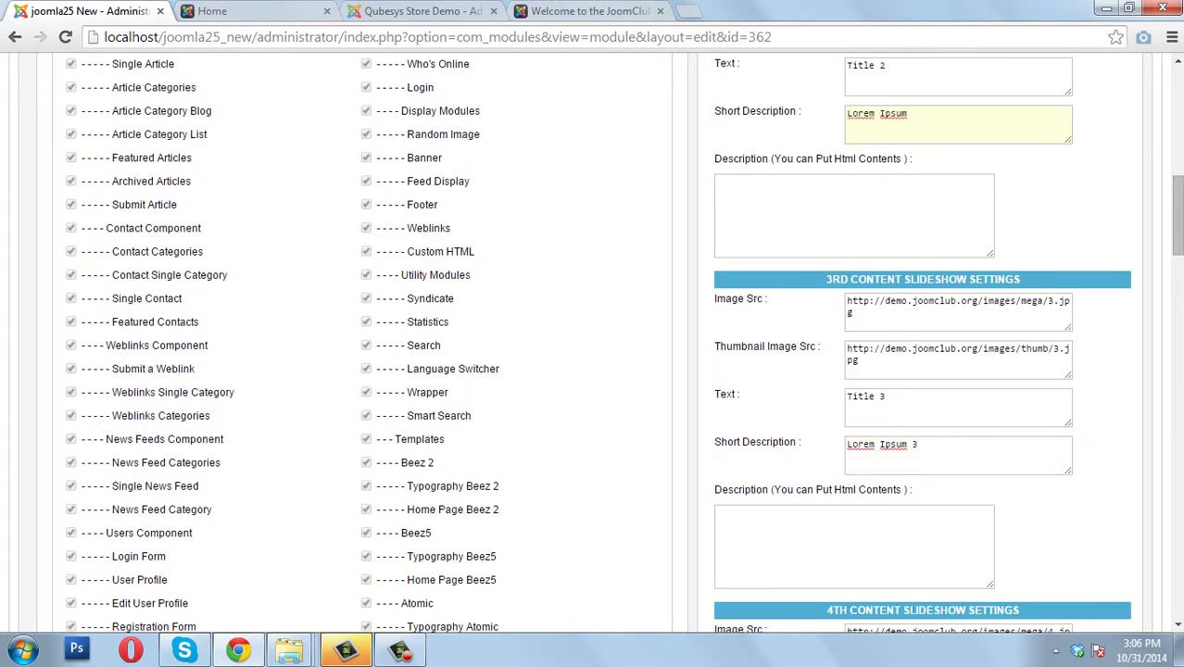
type("2")
Set the first slide's short description to "Lorem Ipsum 1".
scroll(593, 343, "up", 4)
left_click(958, 141)
type("Lorem Ipsum 4")
key("BackSpace")
type("1")
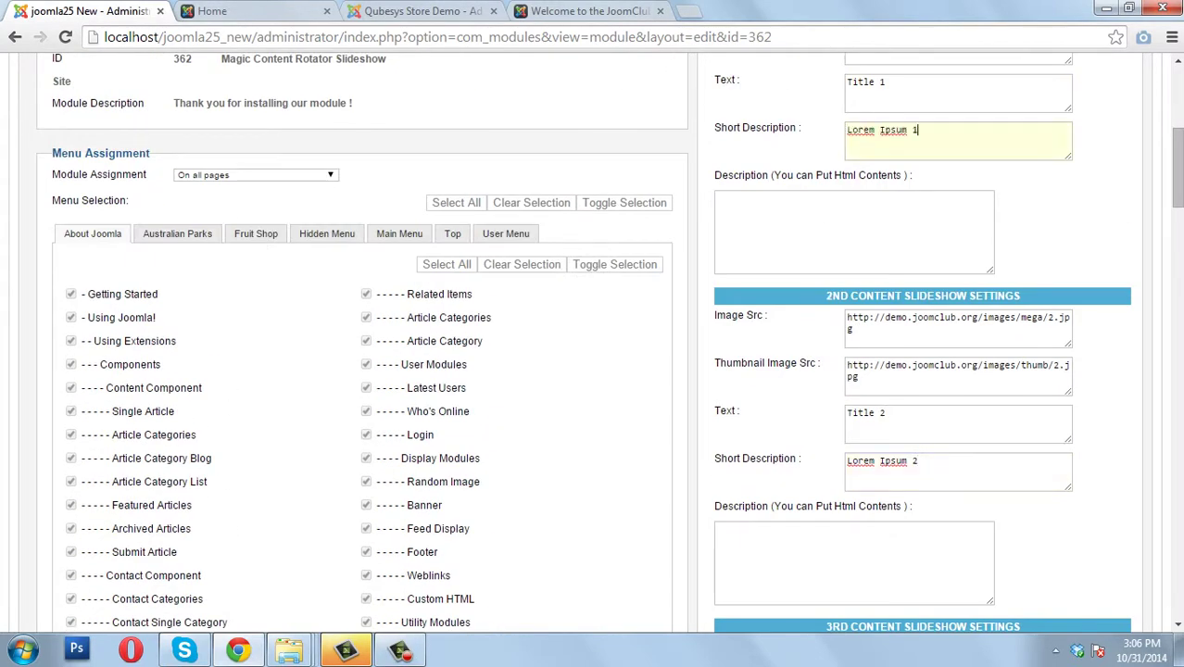
Copy the first slide's full HTML description from the demo site's module into the second slide's description of the local module.
left_click(419, 11)
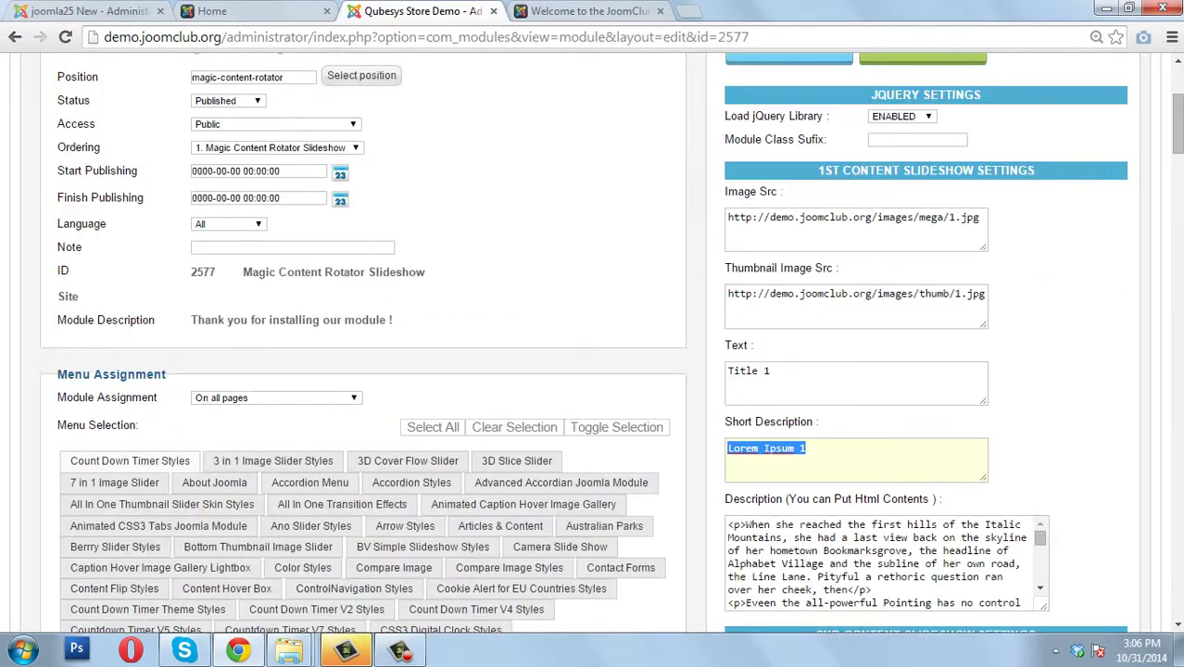
scroll(841, 310, "down", 3)
left_click(841, 310)
key("ctrl+a")
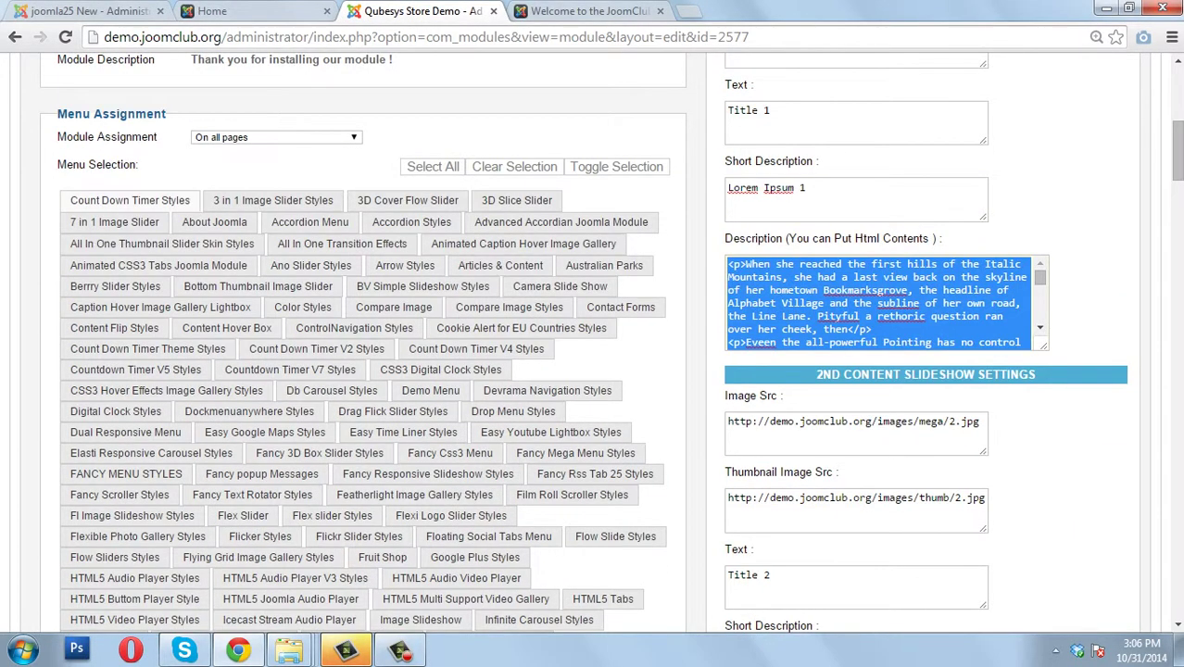
key("ctrl+c")
left_click(88, 11)
scroll(593, 343, "down", 5)
left_click(852, 468)
key("ctrl+v")
Fill the third and fourth slides' descriptions with the same copied HTML text.
scroll(593, 343, "down", 2)
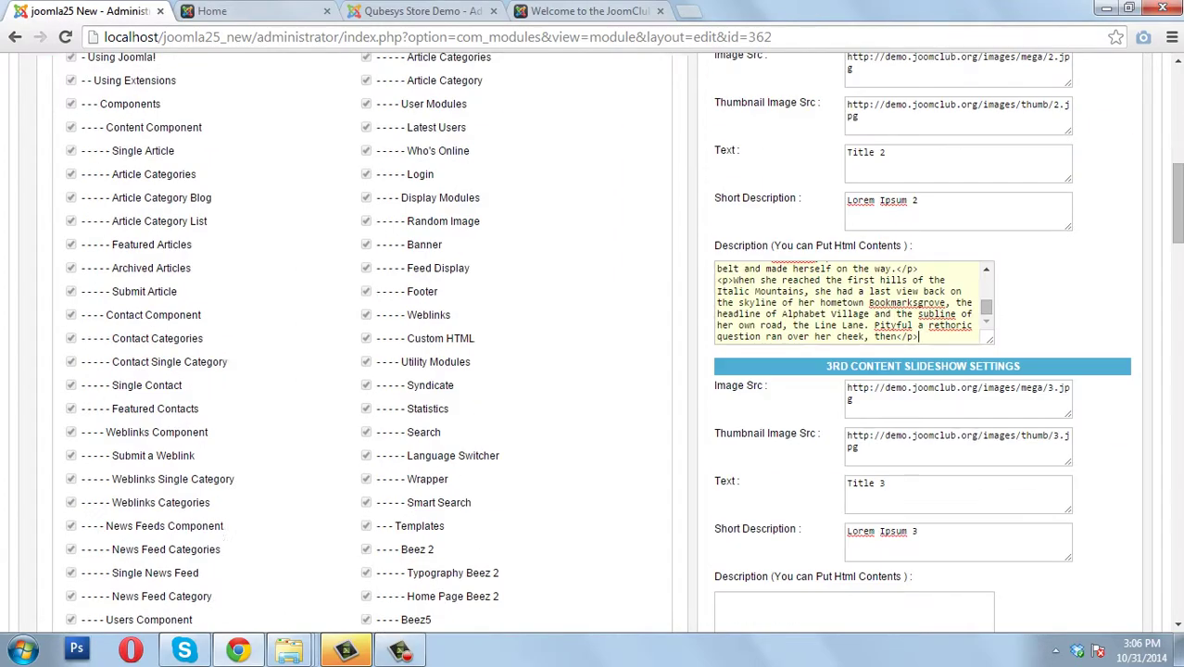
left_click(852, 612)
key("ctrl+v")
scroll(852, 371, "down", 3)
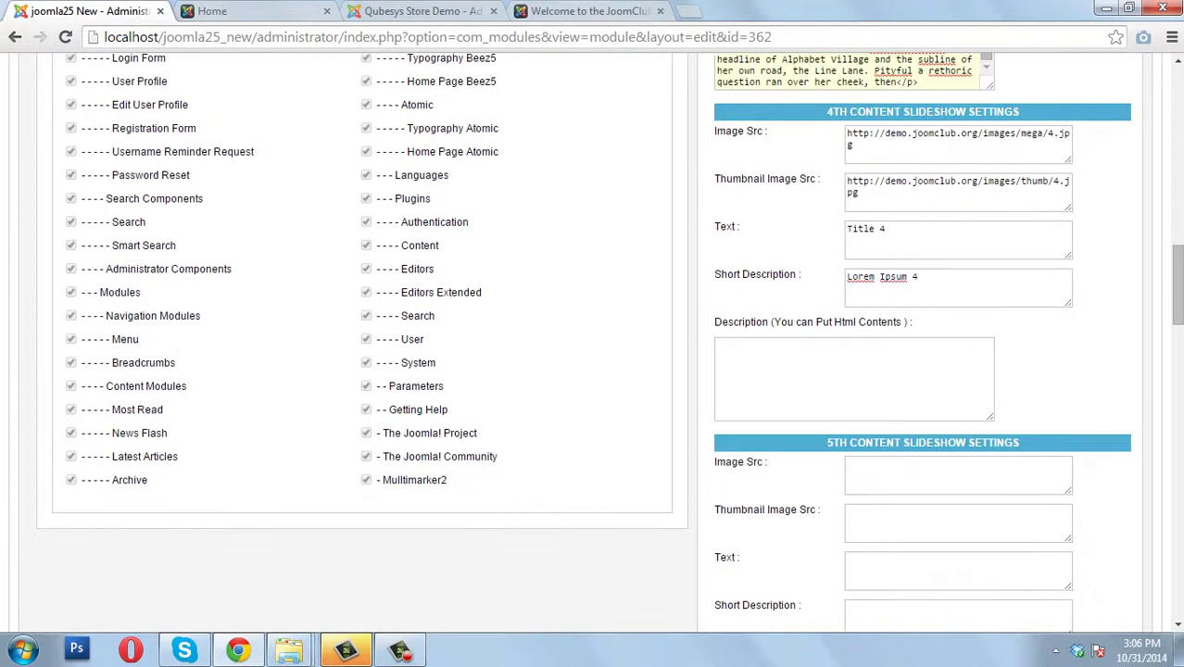
left_click(852, 378)
key("ctrl+v")
Fill the first slide's description with the copied HTML text.
scroll(852, 378, "up", 4)
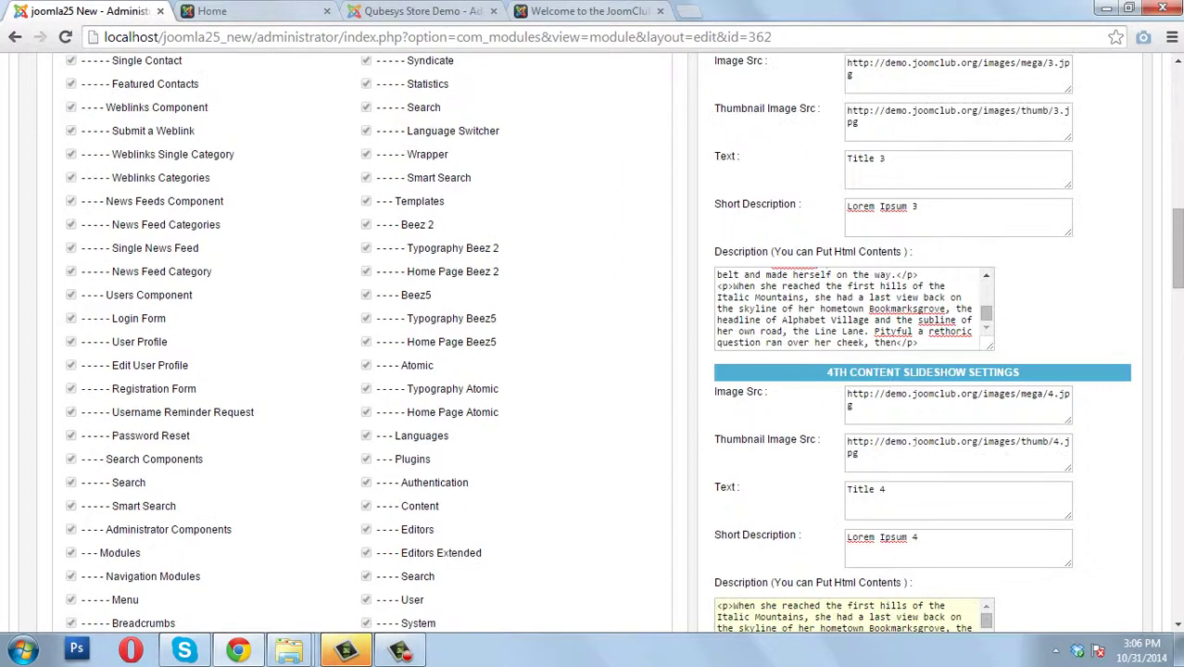
scroll(853, 324, "up", 4)
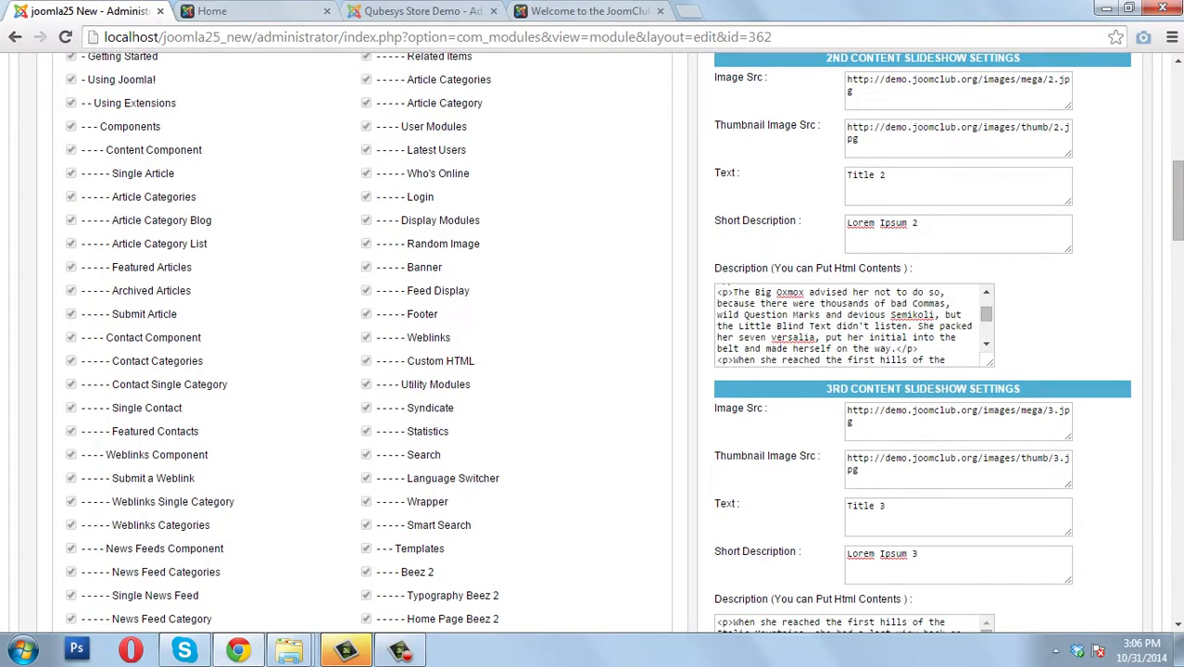
scroll(717, 223, "up", 4)
left_click(717, 224)
key("ctrl+v")
scroll(593, 343, "up", 6)
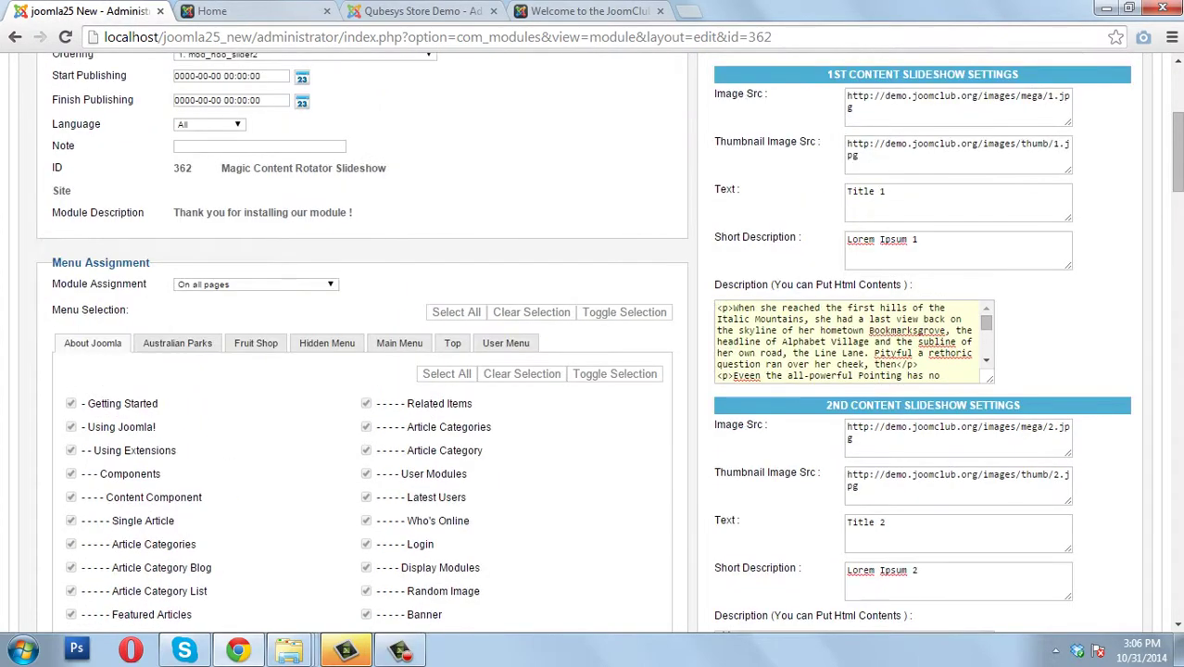
Set the general text font to Pacifico and the short description font to Open Sans, and save the module.
scroll(593, 343, "down", 13)
scroll(593, 343, "down", 18)
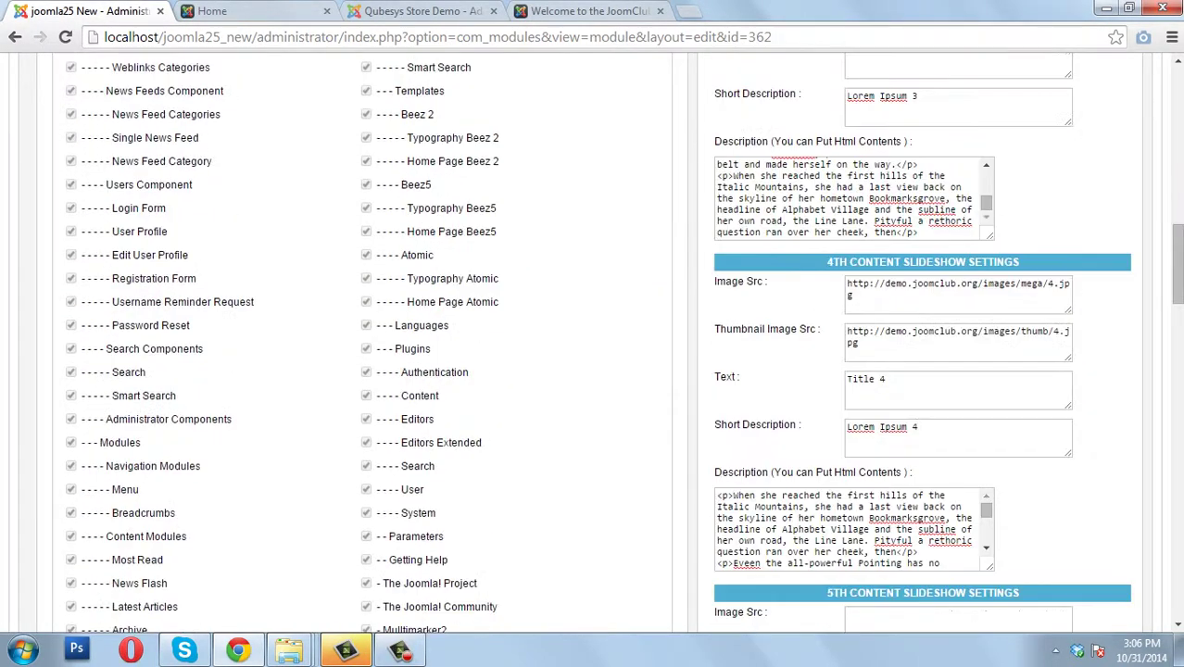
scroll(593, 343, "down", 14)
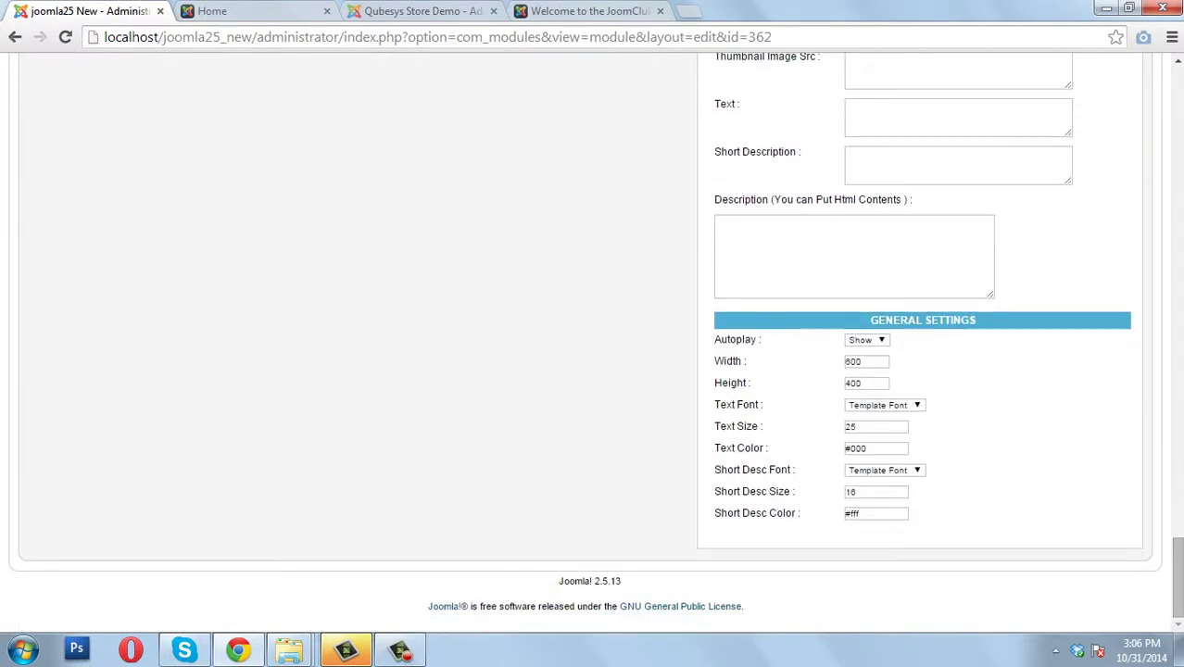
left_click(885, 405)
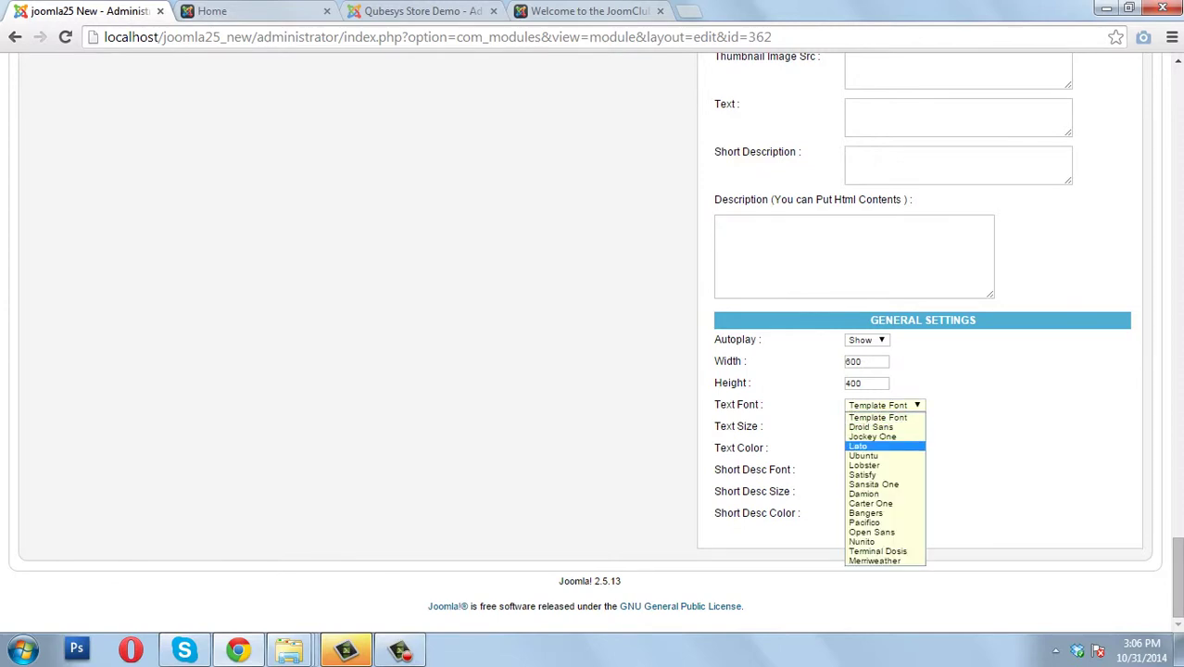
left_click(867, 523)
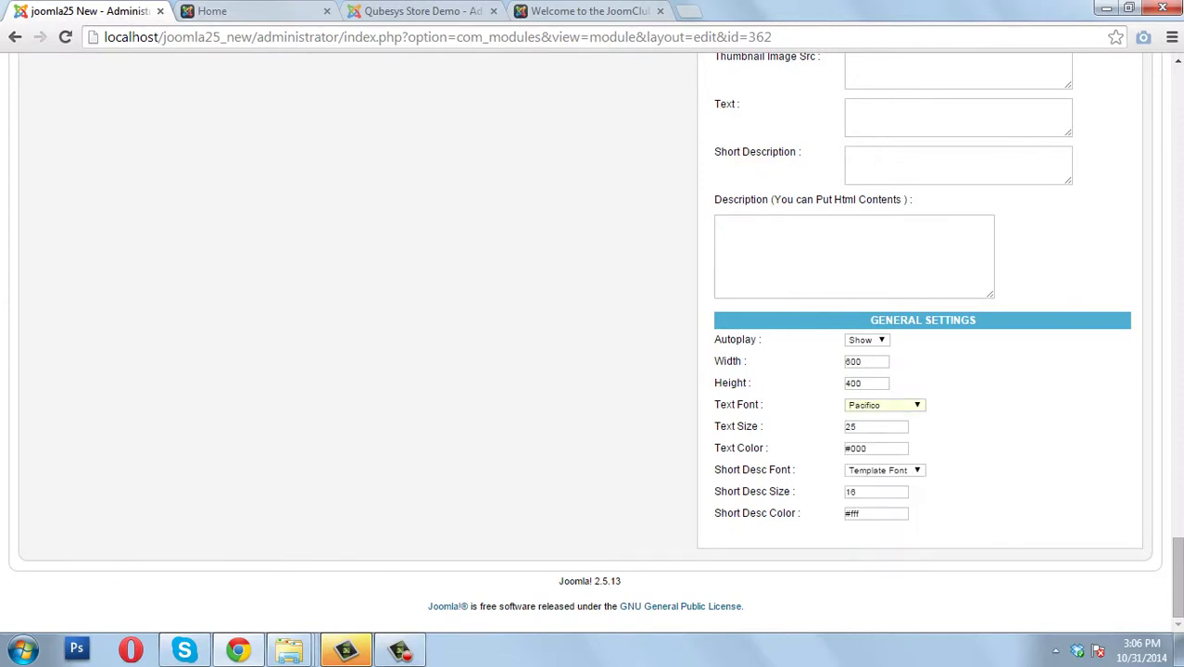
left_click(884, 471)
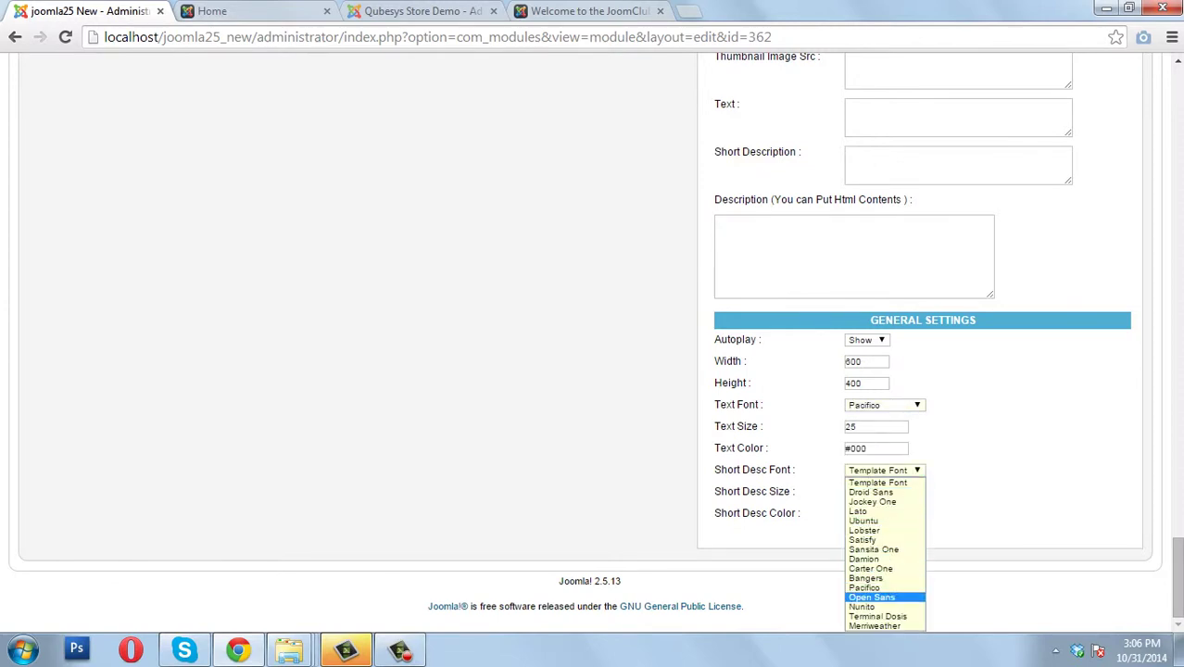
left_click(871, 597)
left_click_drag(1177, 577, 1178, 107)
left_click(834, 169)
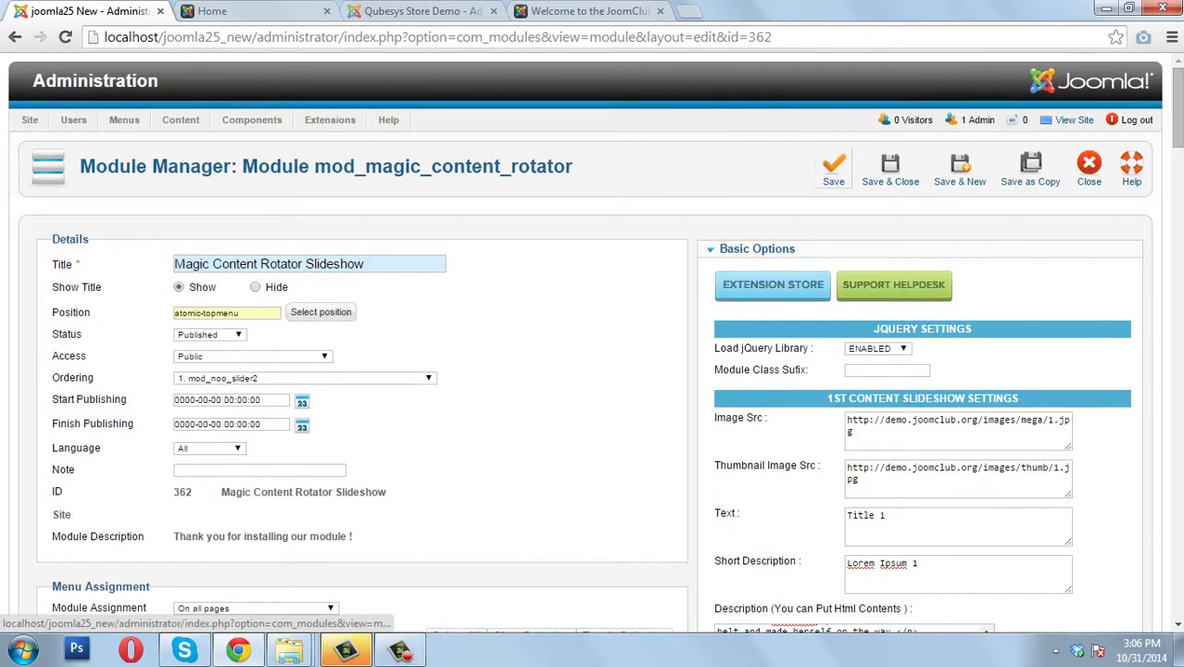
Reload the local site's home page and open the first slide's full description through its Read More link to check the slideshow.
left_click(250, 11)
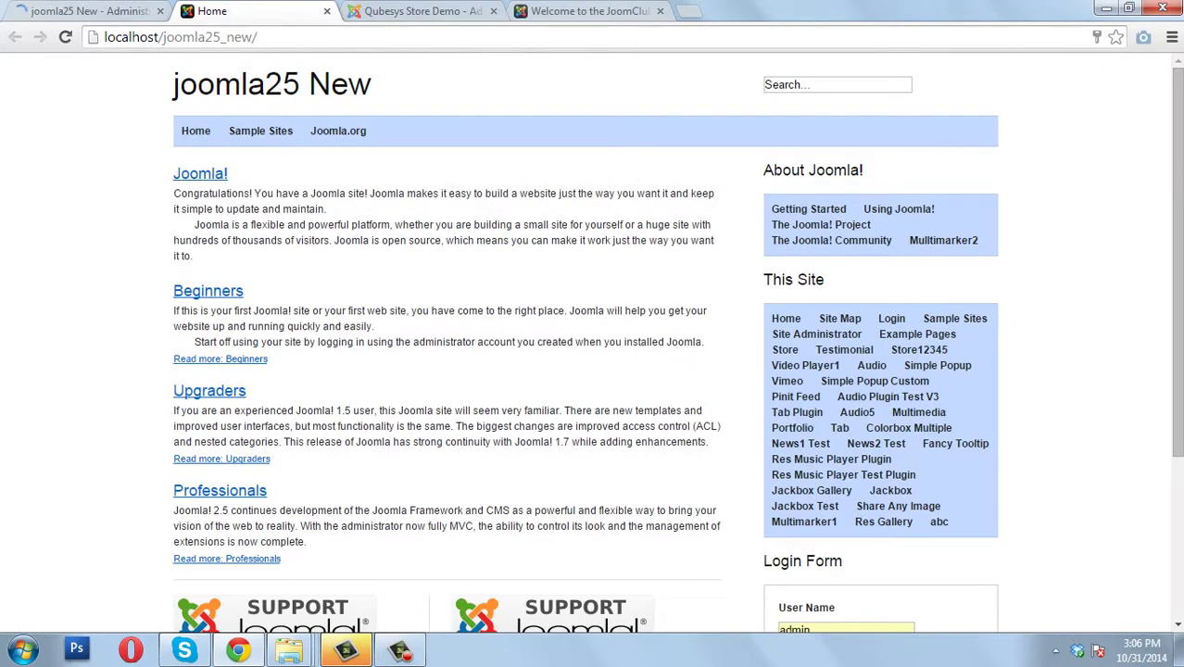
left_click(65, 38)
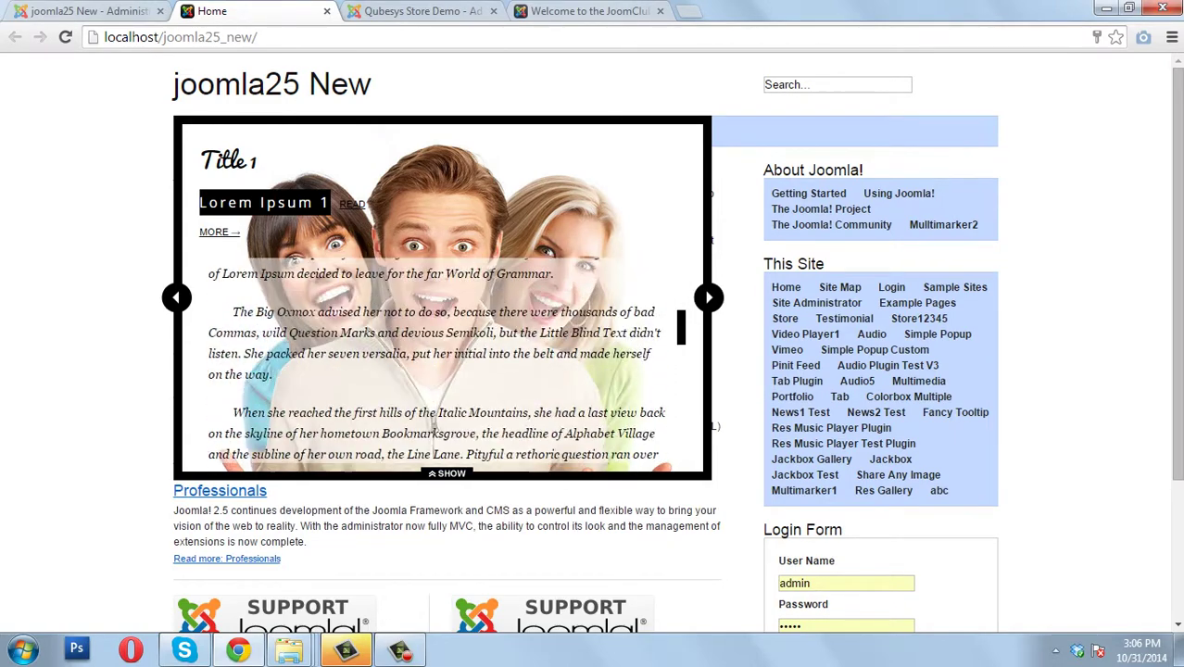
key("F5")
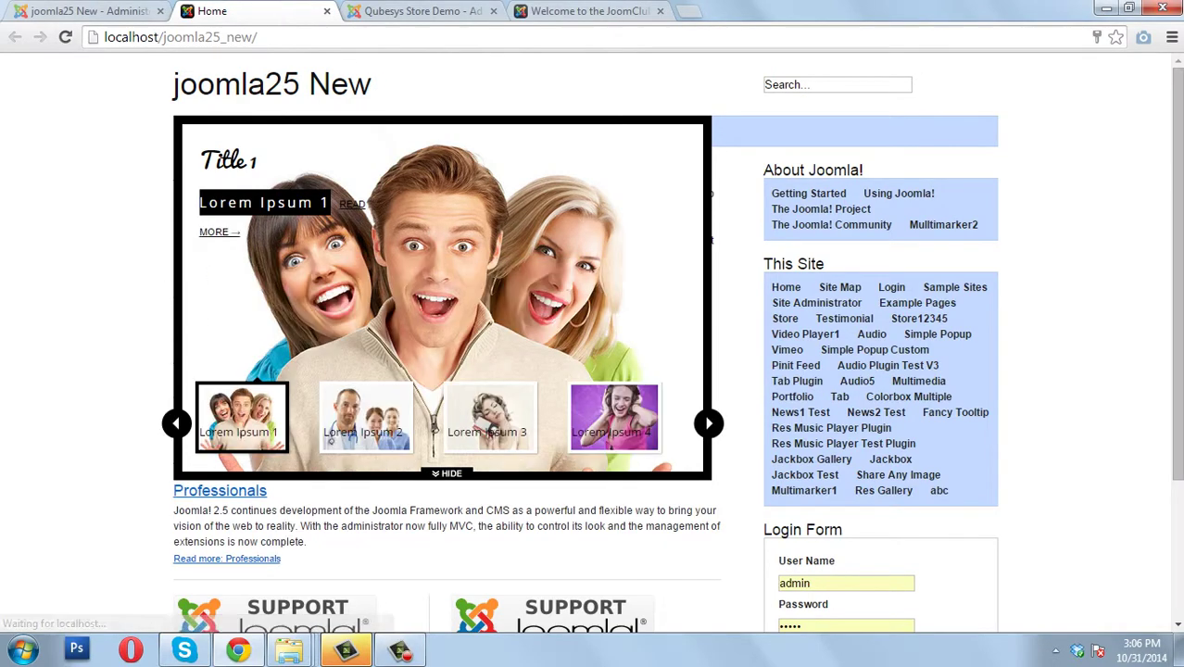
left_click(219, 231)
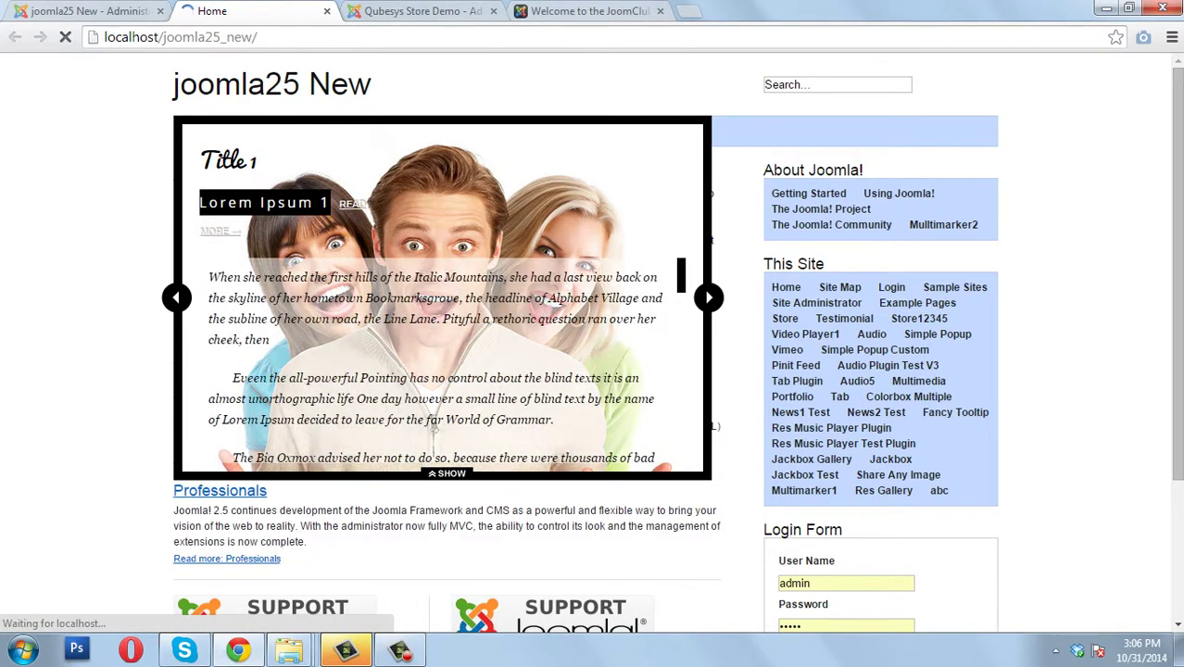